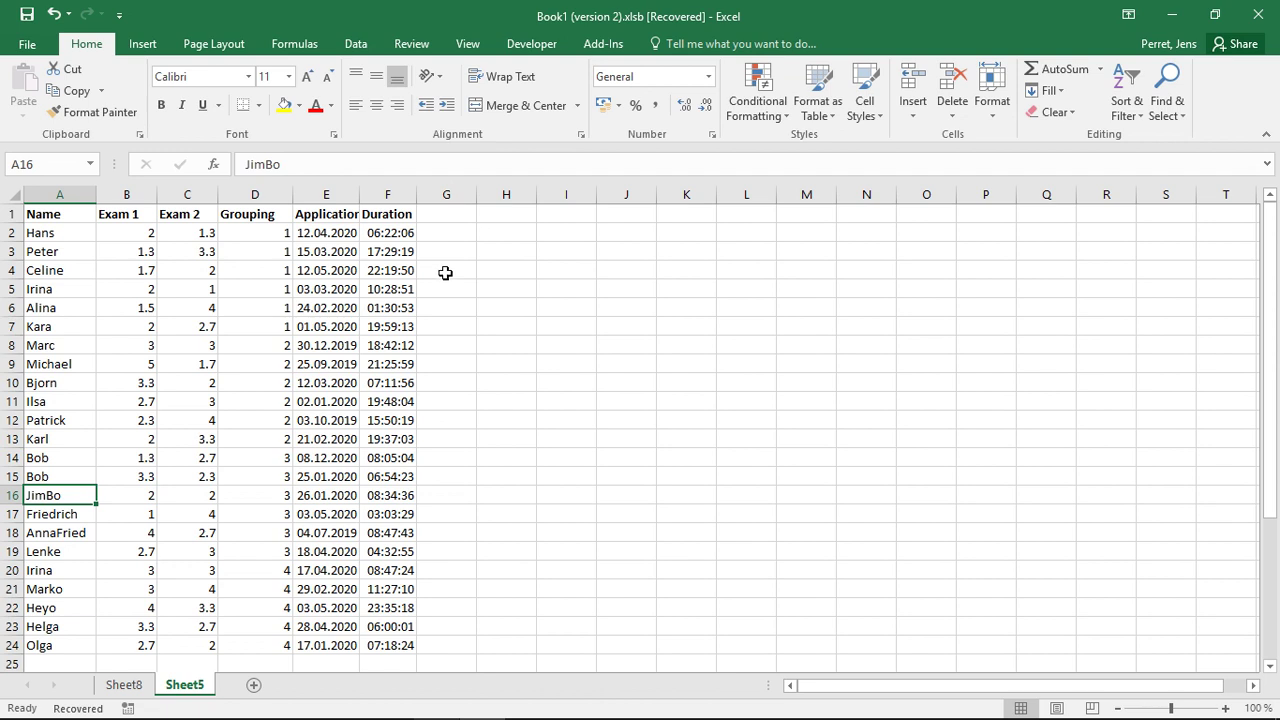
- Open the data validation settings for cell G2
click(358, 50)
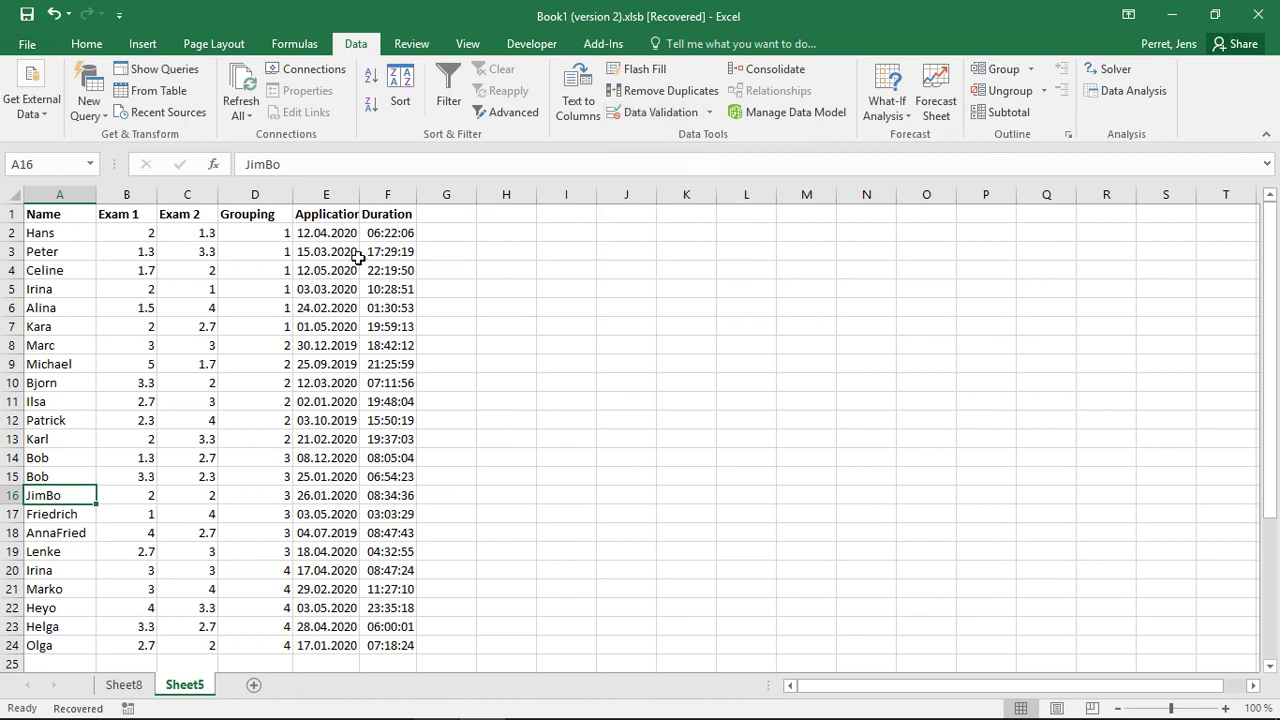
click(456, 229)
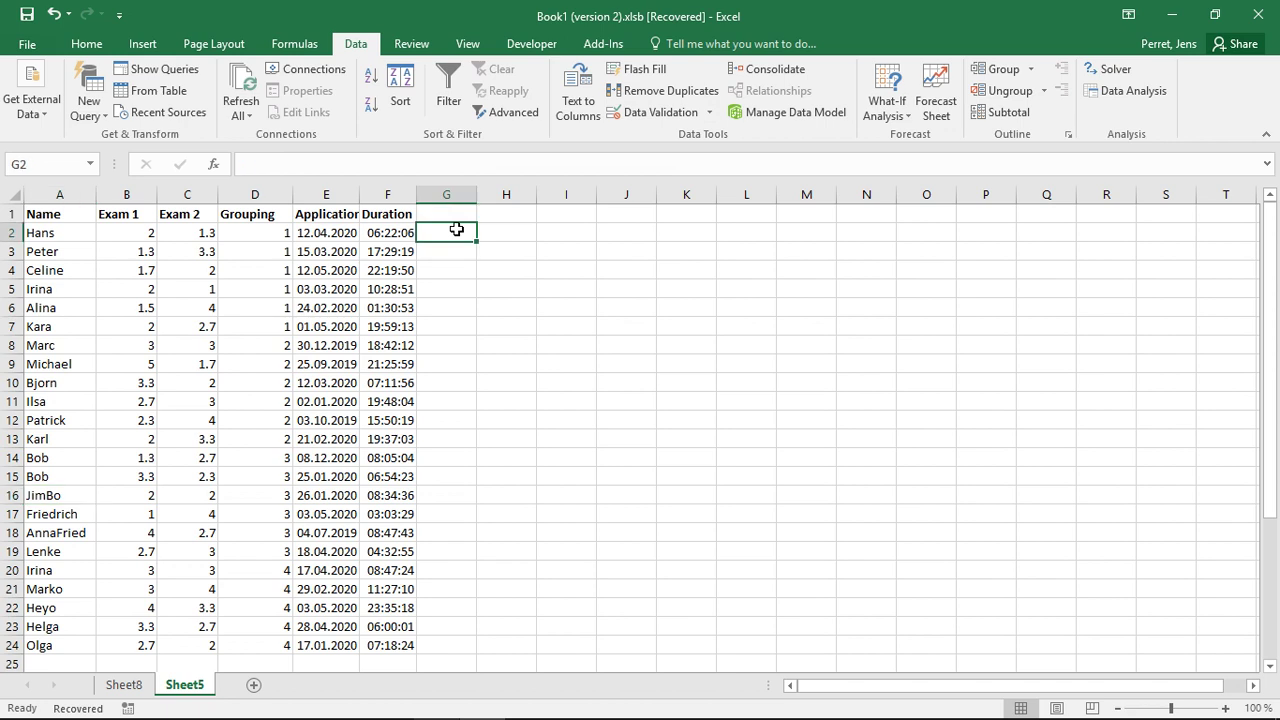
click(683, 112)
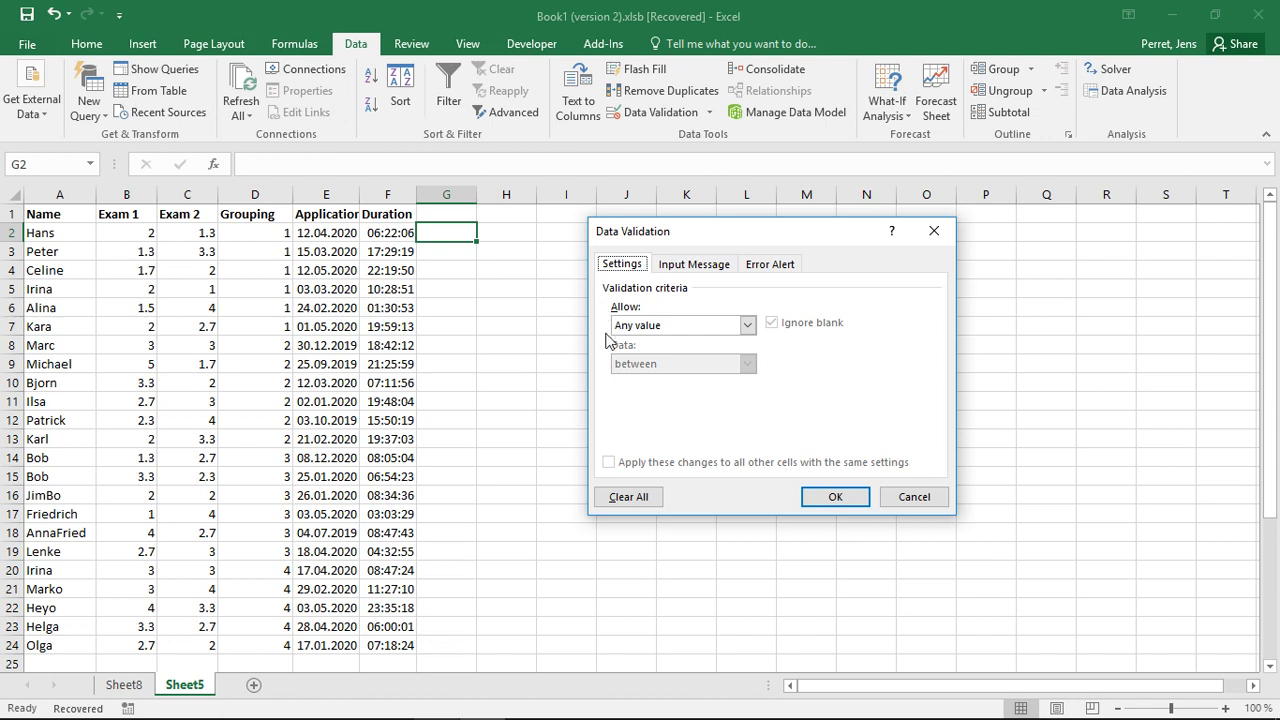
- Examine the Text length validation criteria, including its comparison operators and its minimum and maximum limits
click(665, 330)
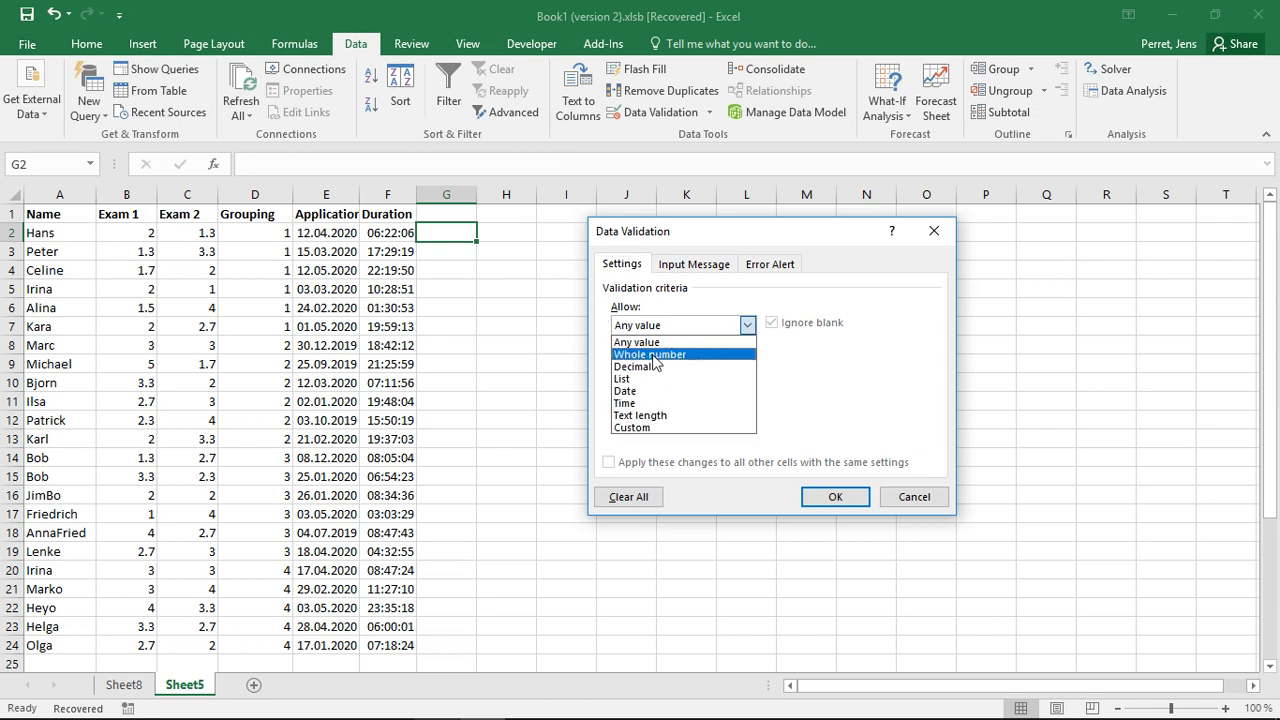
click(652, 415)
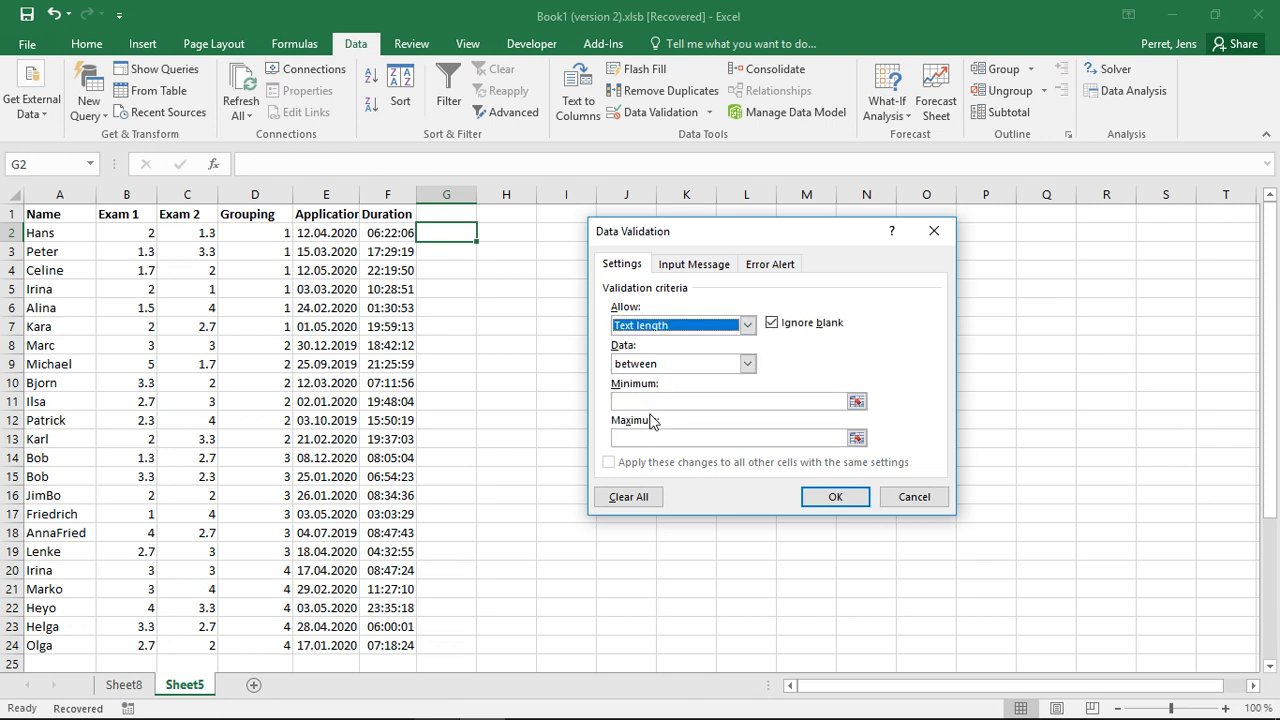
click(746, 364)
click(742, 364)
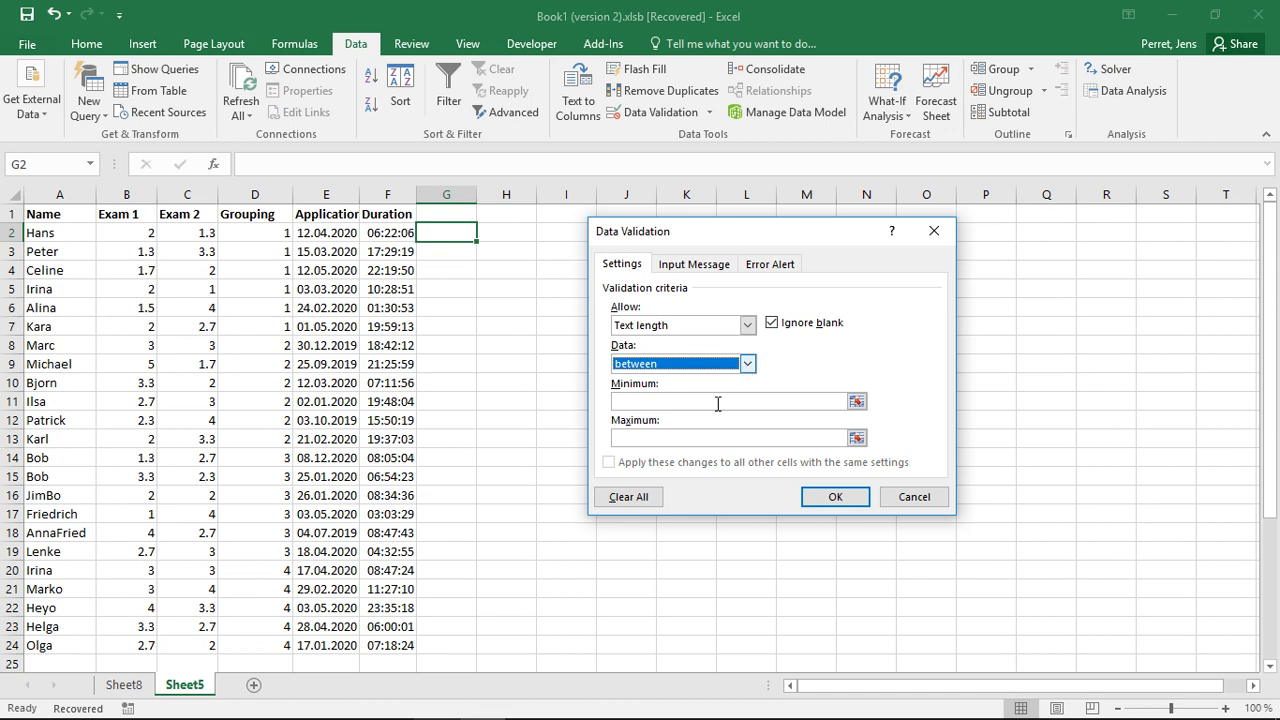
click(674, 405)
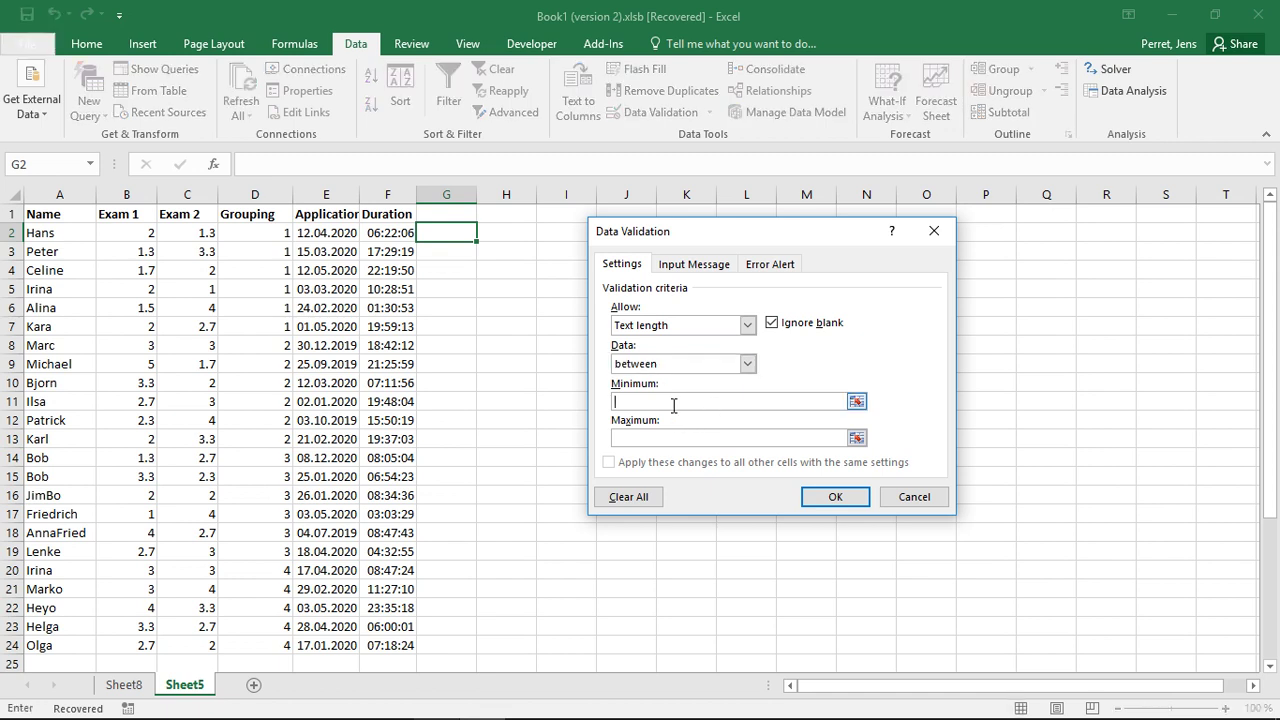
click(684, 437)
click(747, 364)
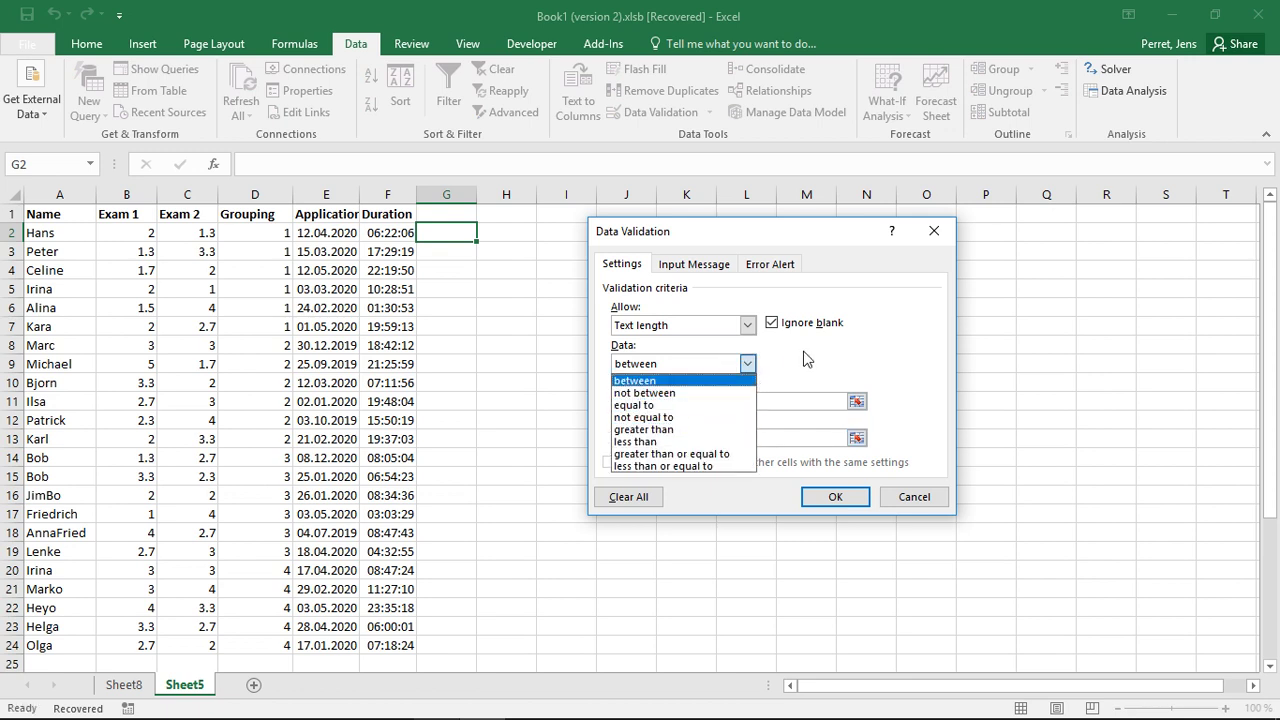
click(635, 381)
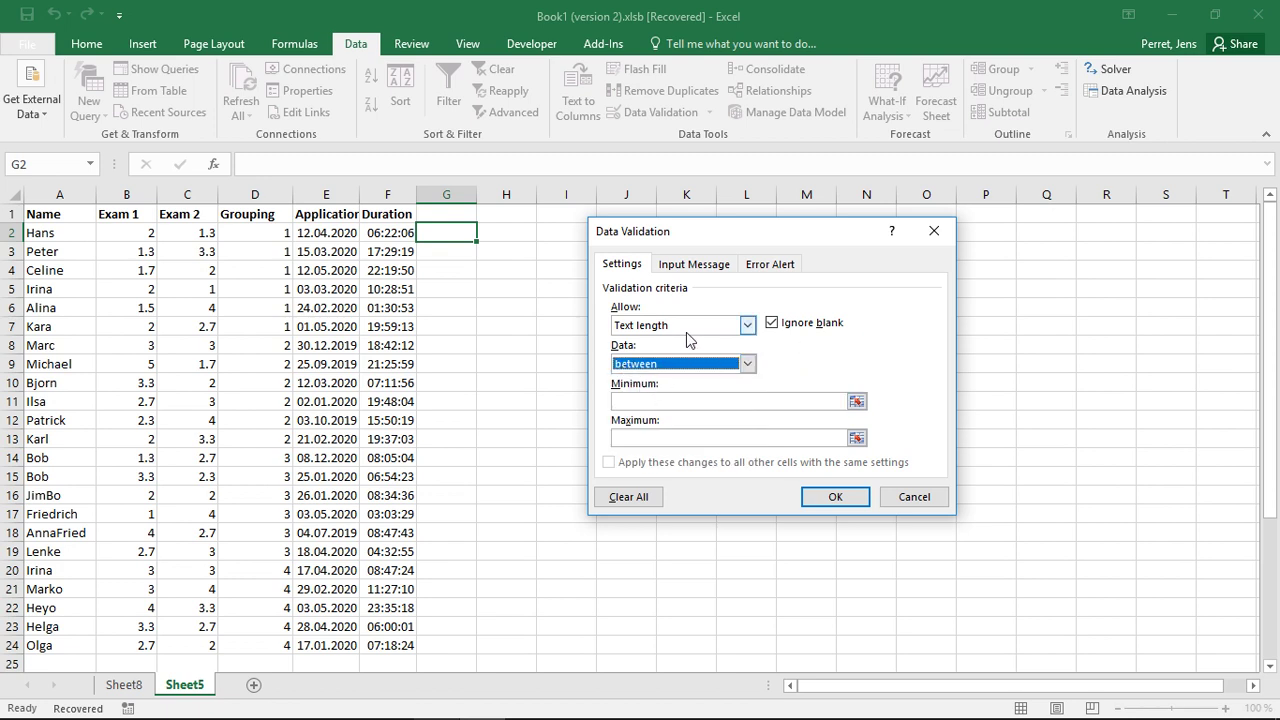
- Examine the List and Custom validation criteria with their source and formula settings
click(745, 328)
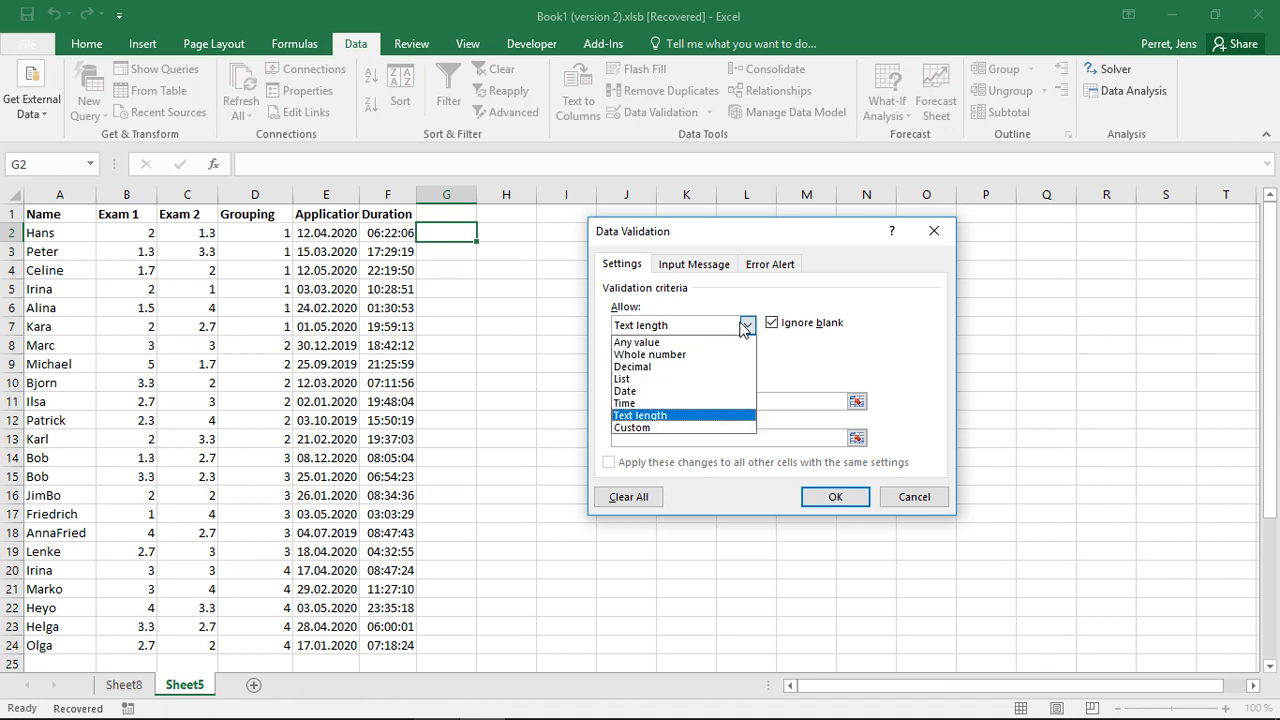
click(668, 379)
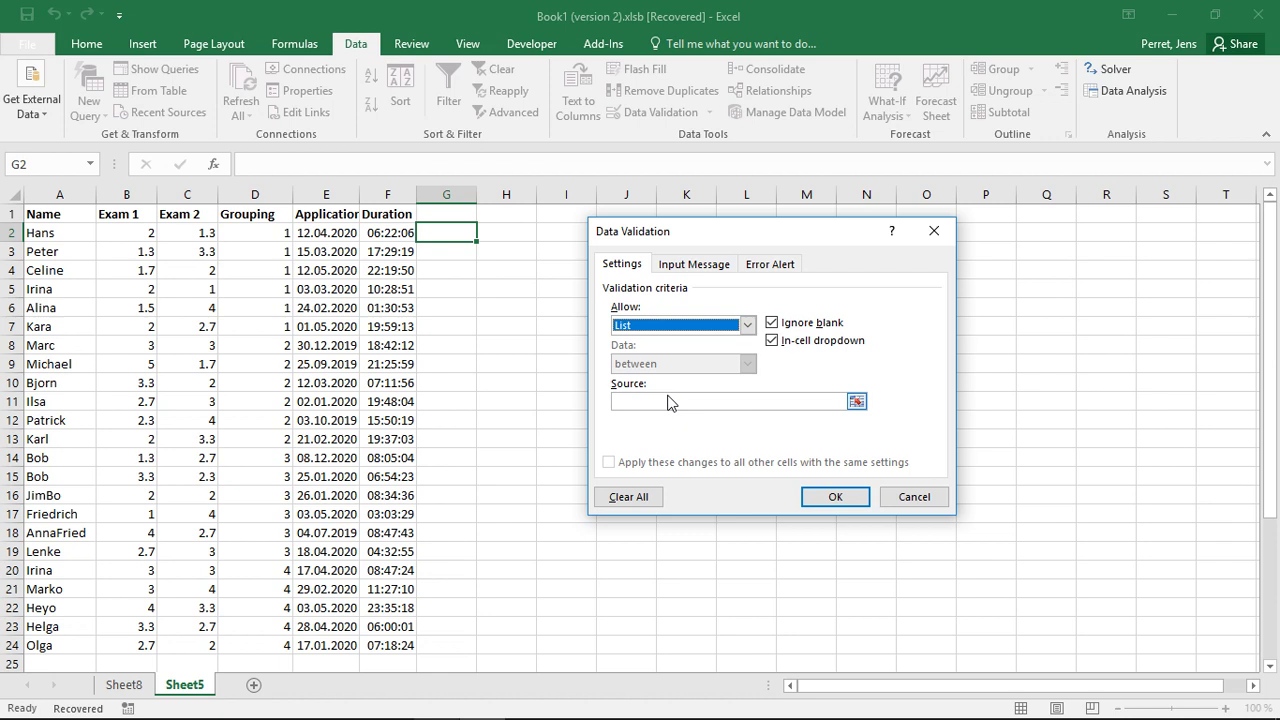
click(670, 402)
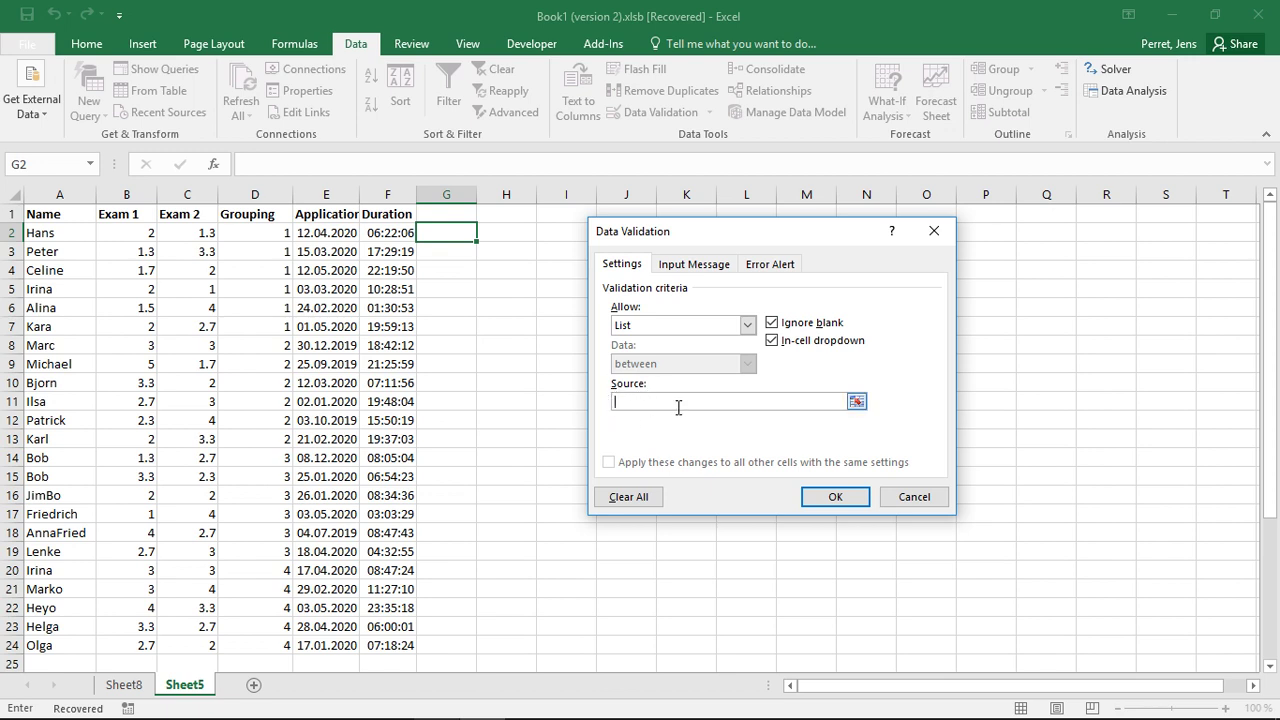
click(668, 325)
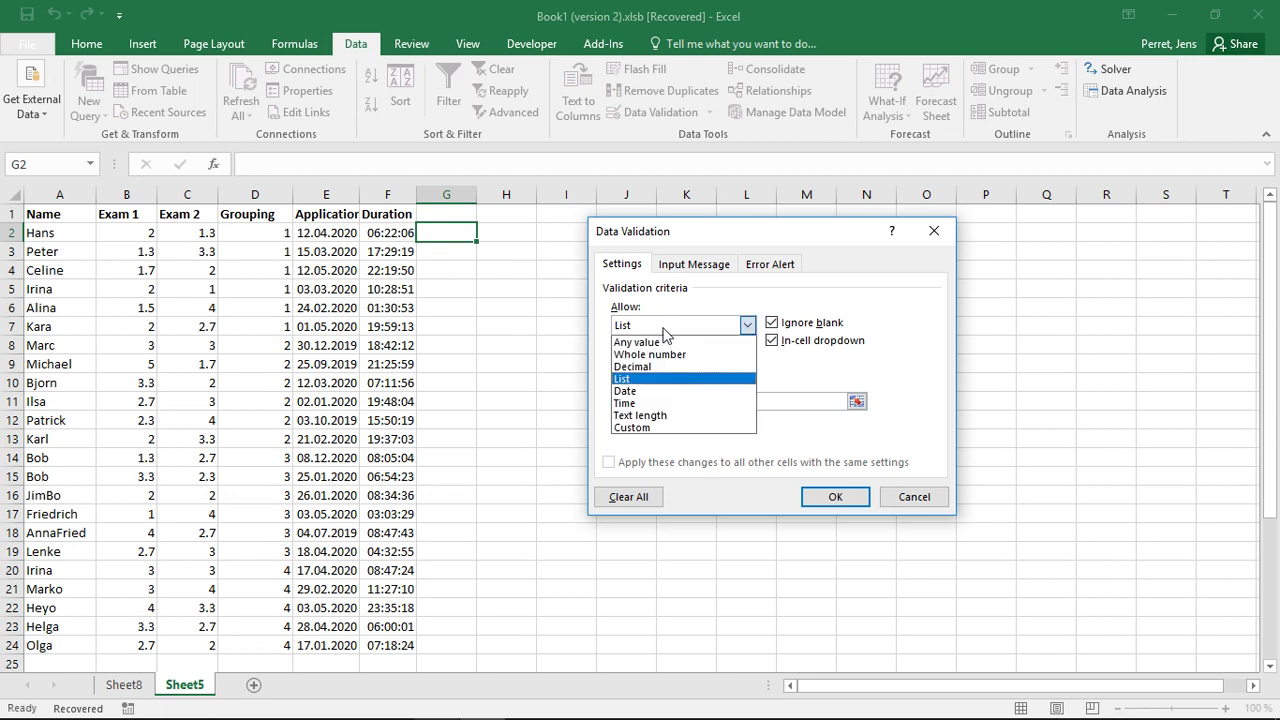
click(650, 343)
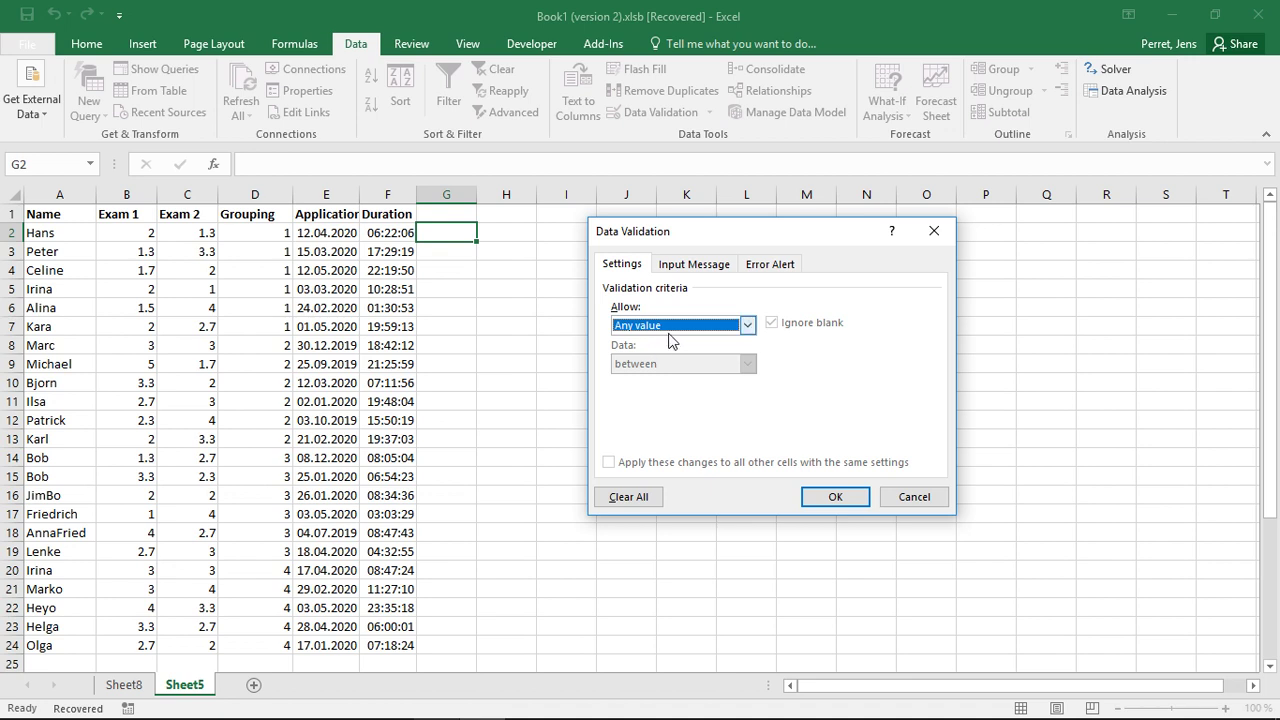
click(670, 327)
click(645, 432)
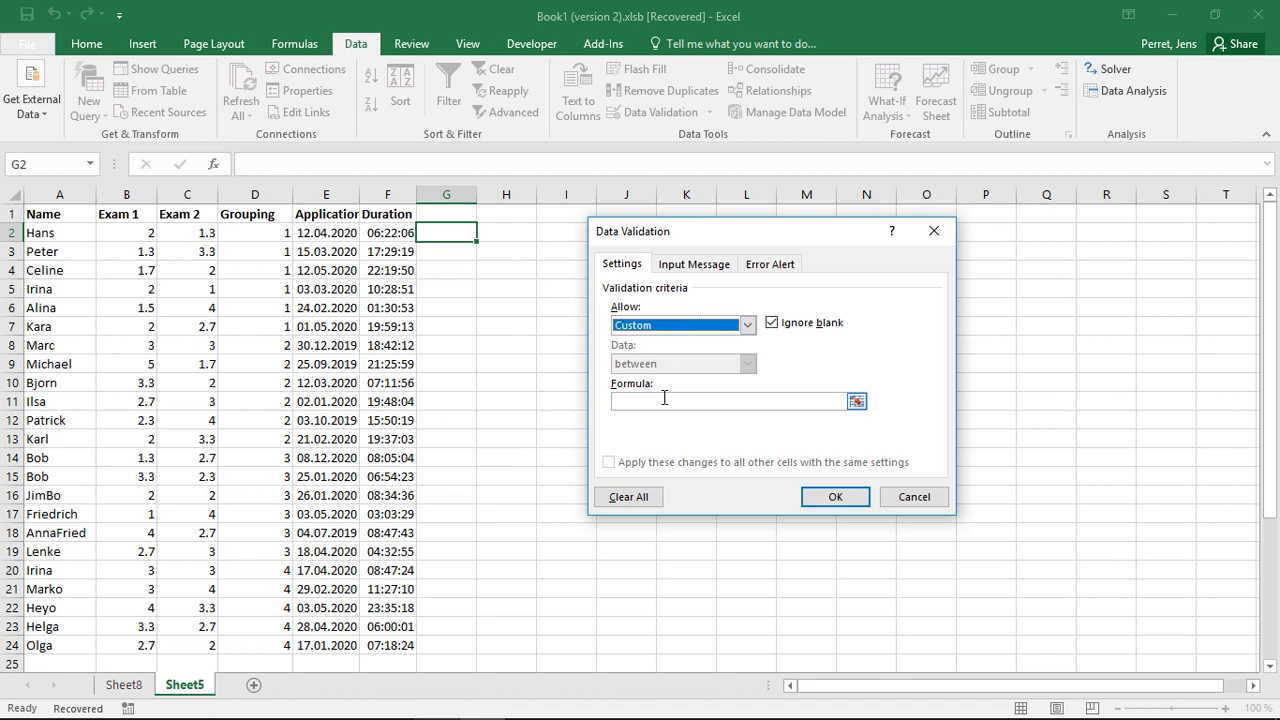
click(663, 398)
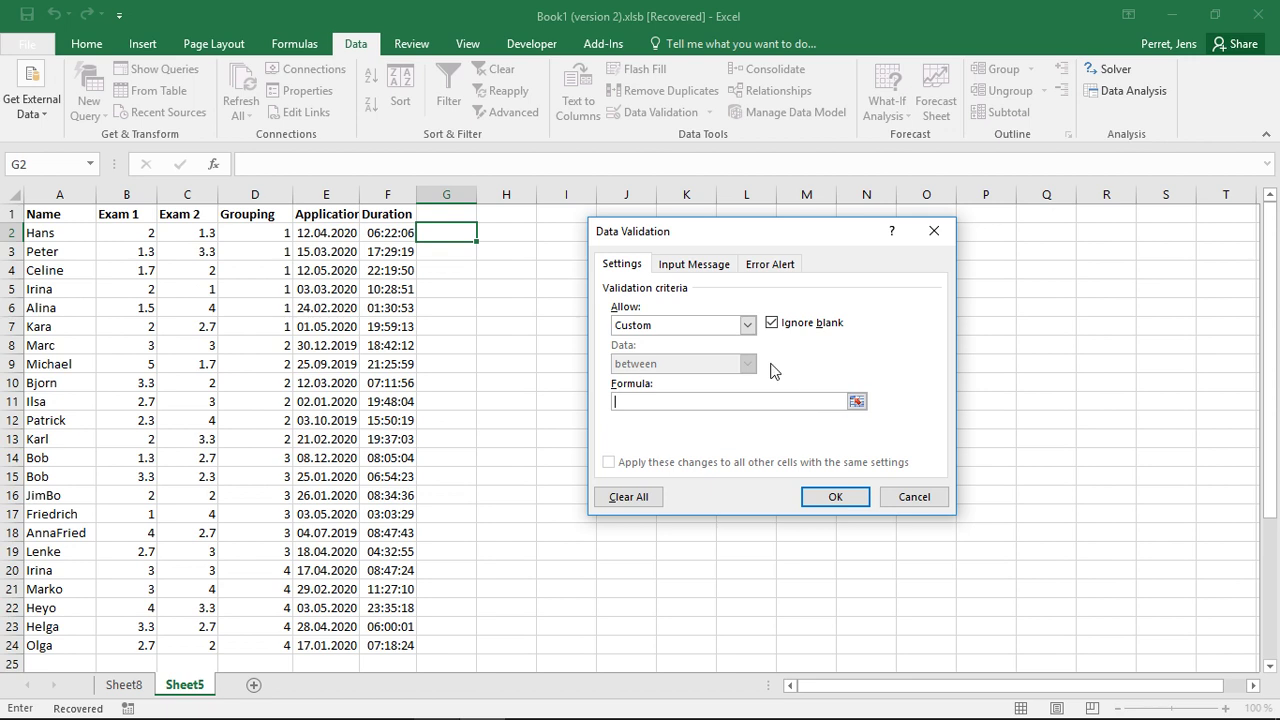
- Restrict cell G2 to whole numbers between a minimum of 0 and a maximum of 100
click(747, 325)
click(712, 354)
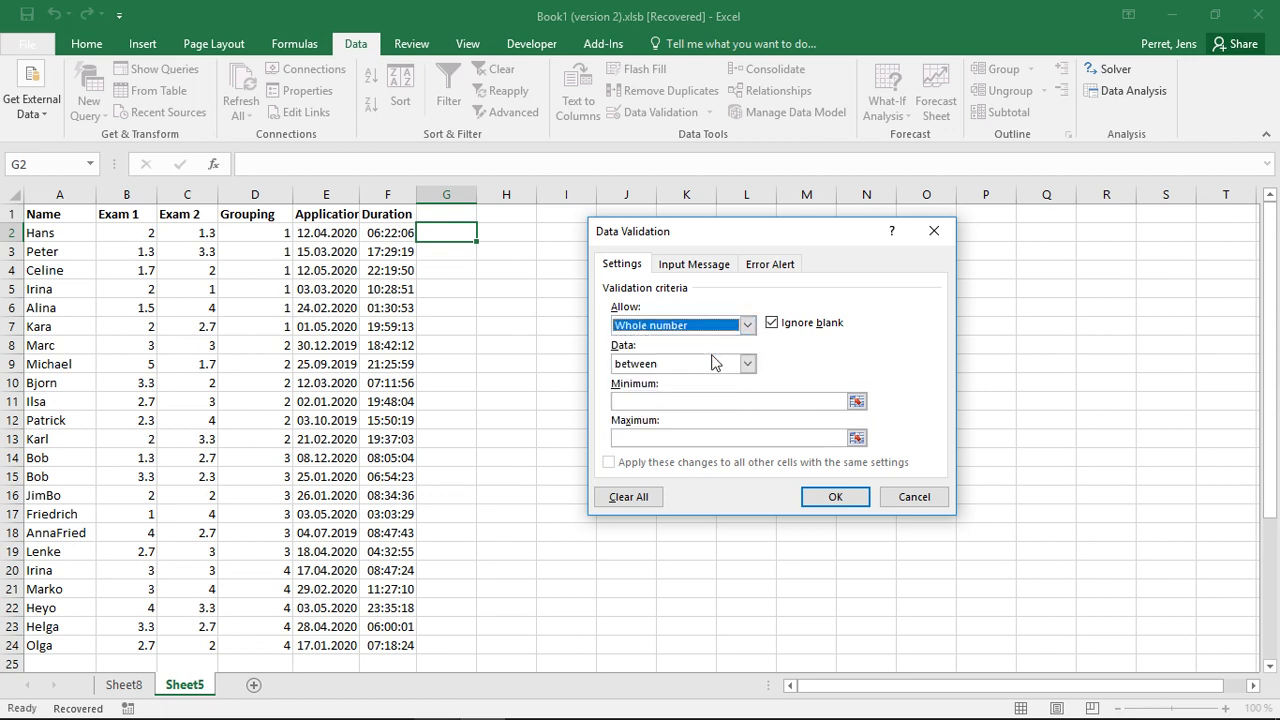
click(695, 268)
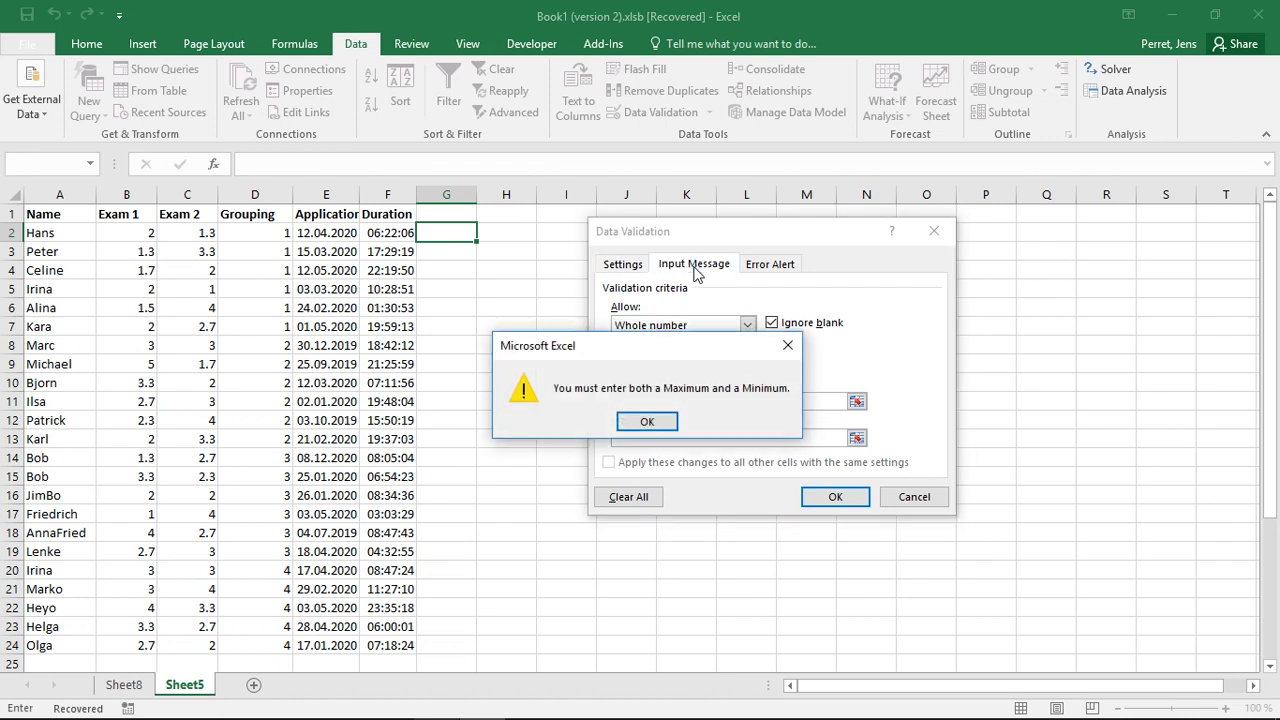
click(645, 424)
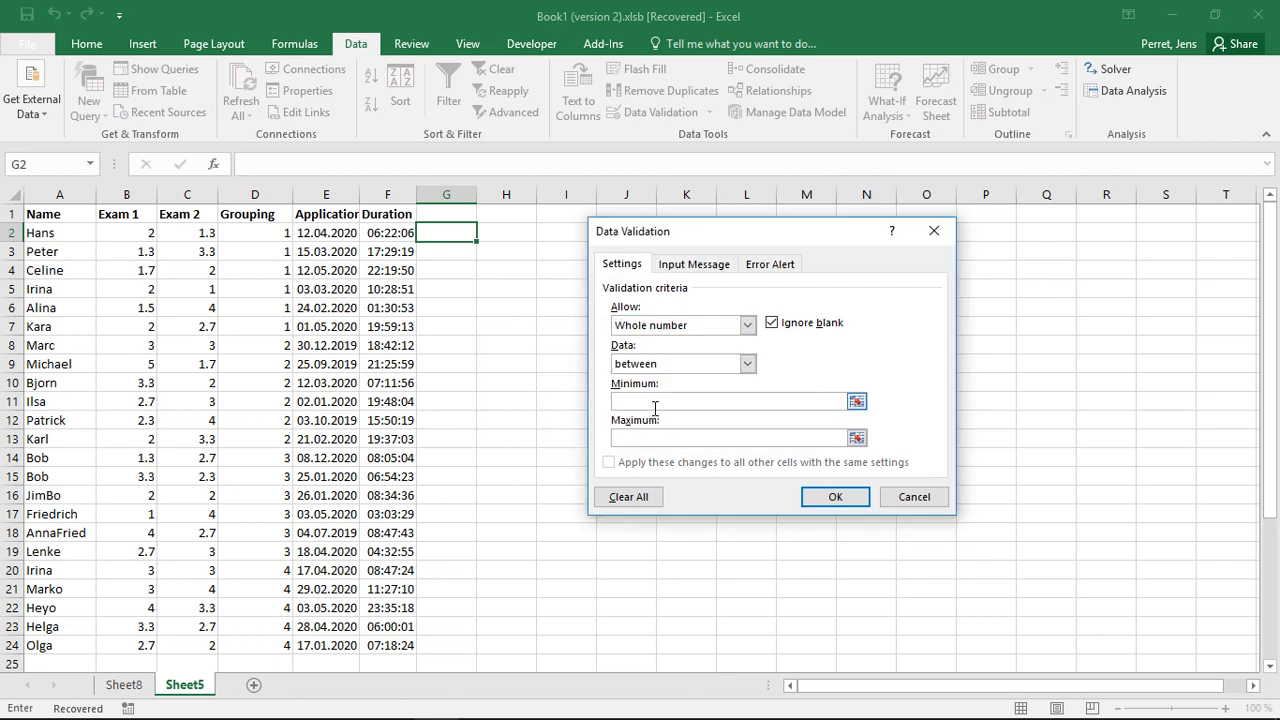
text(0)
key(Tab)
text(100)
- Add an input message titled "Title" with the text "Input an integer." to the validation rule
click(728, 268)
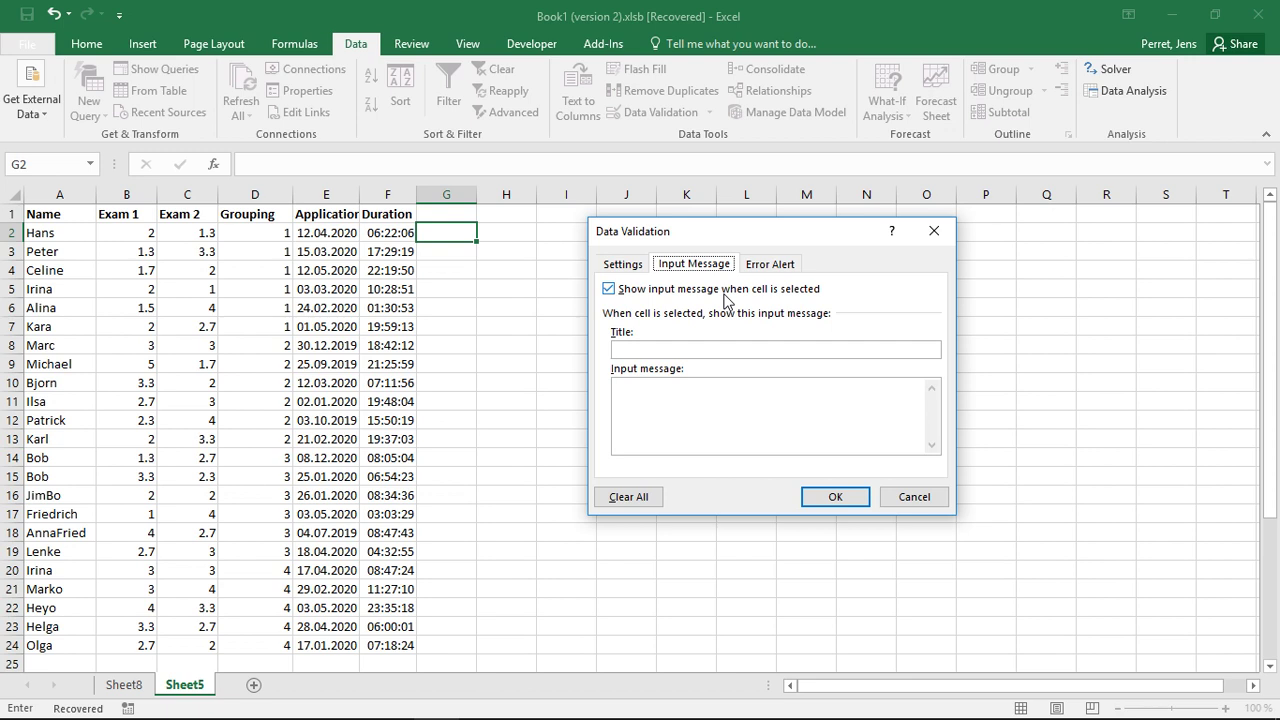
click(677, 398)
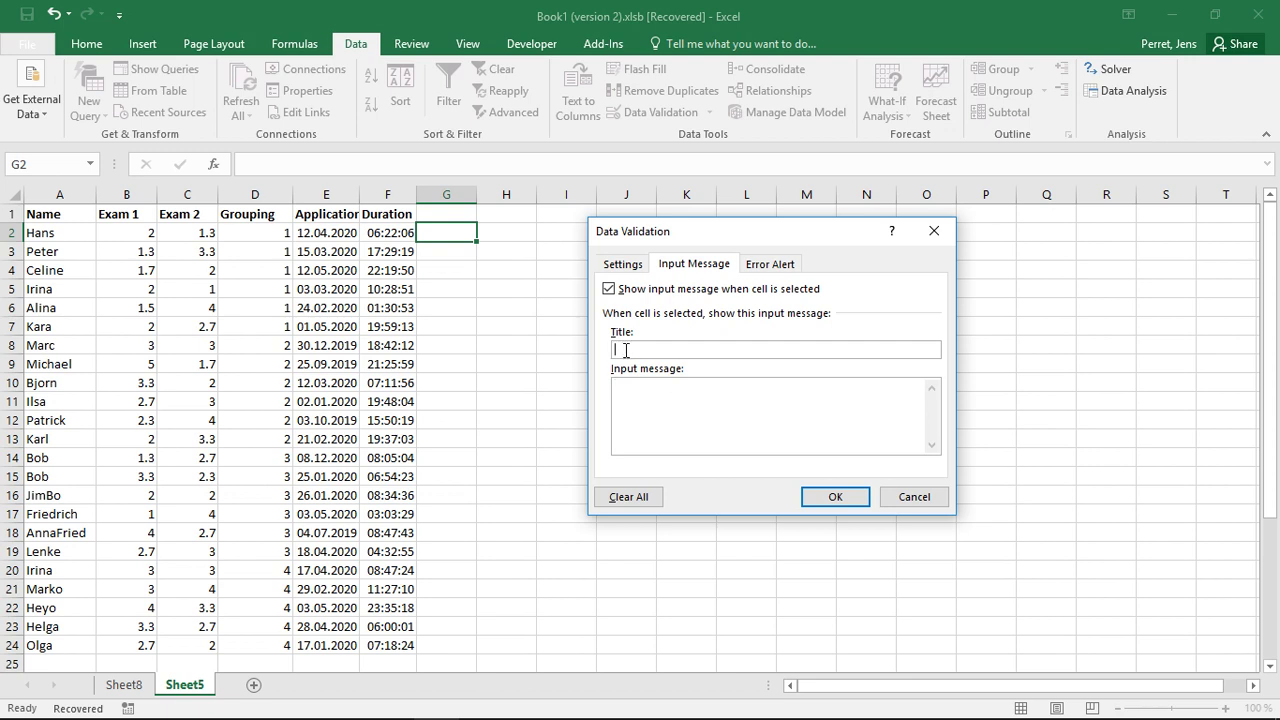
text(Title)
key(Tab)
text(Input an integer.)
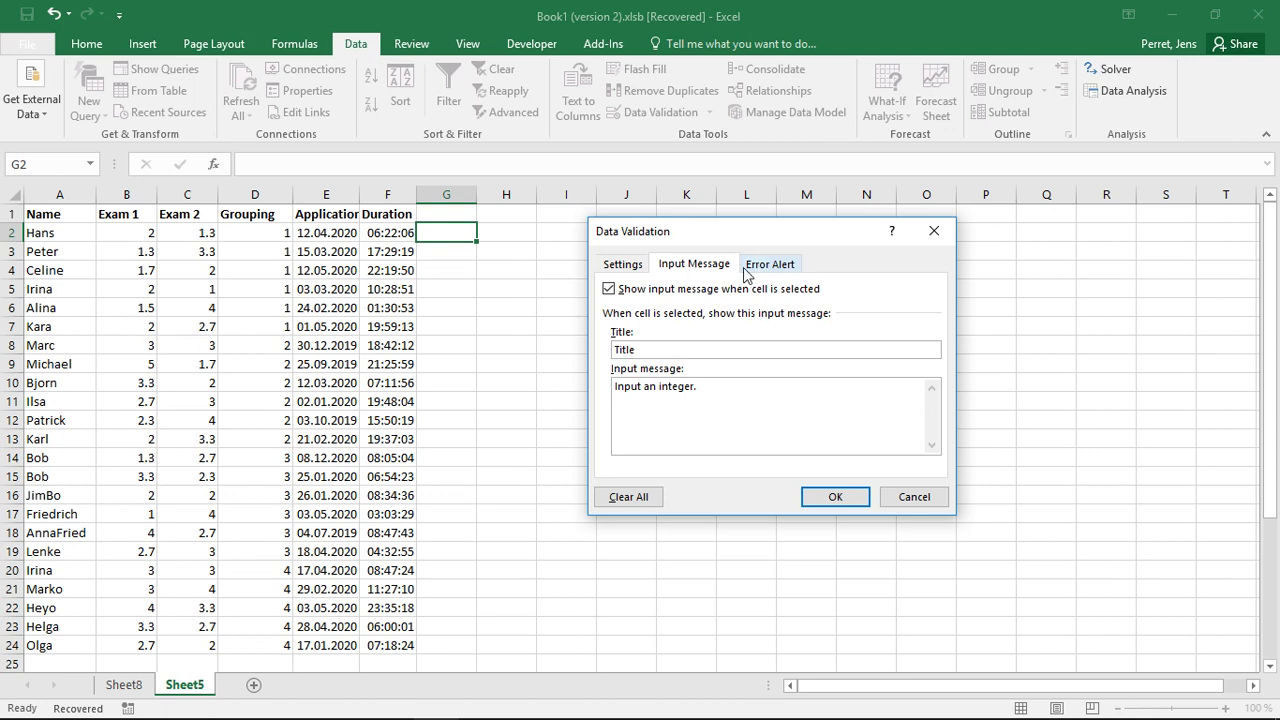
- Add an error alert titled "error1" with the message "This is incorrect." and apply the validation rule
click(790, 266)
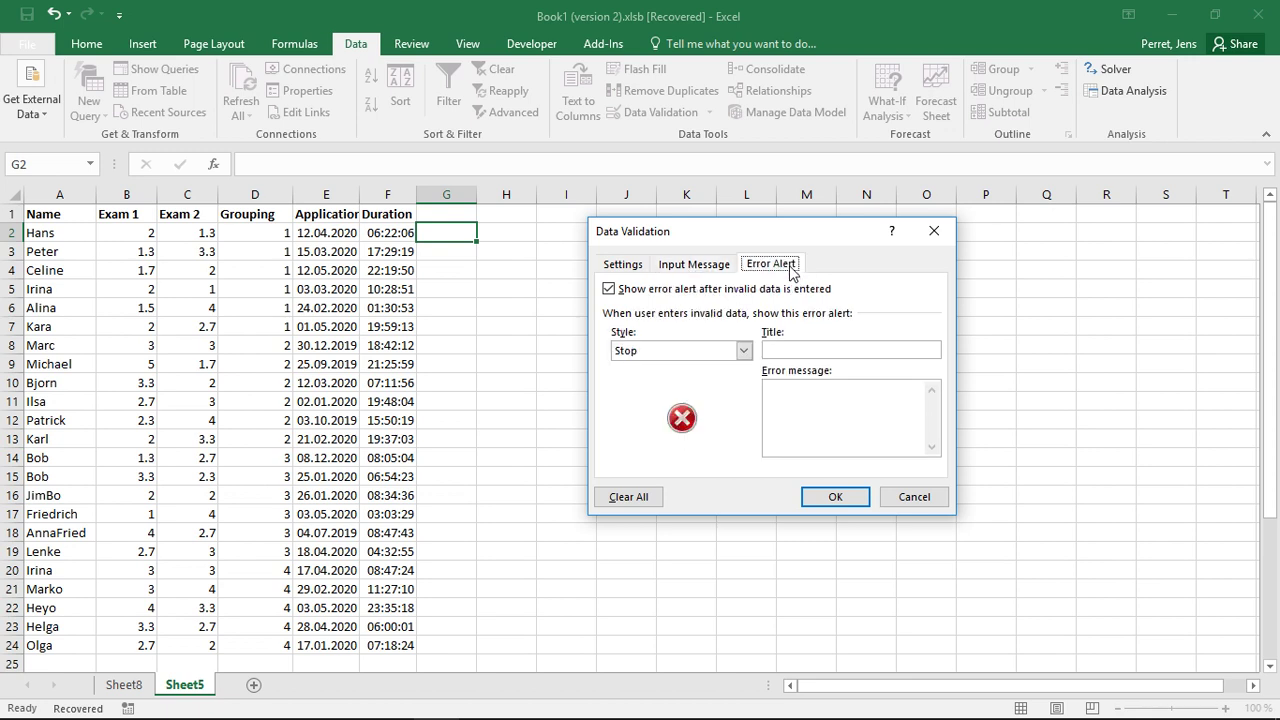
click(780, 352)
text(error1)
key(Tab)
text(This is incorrect.)
click(818, 497)
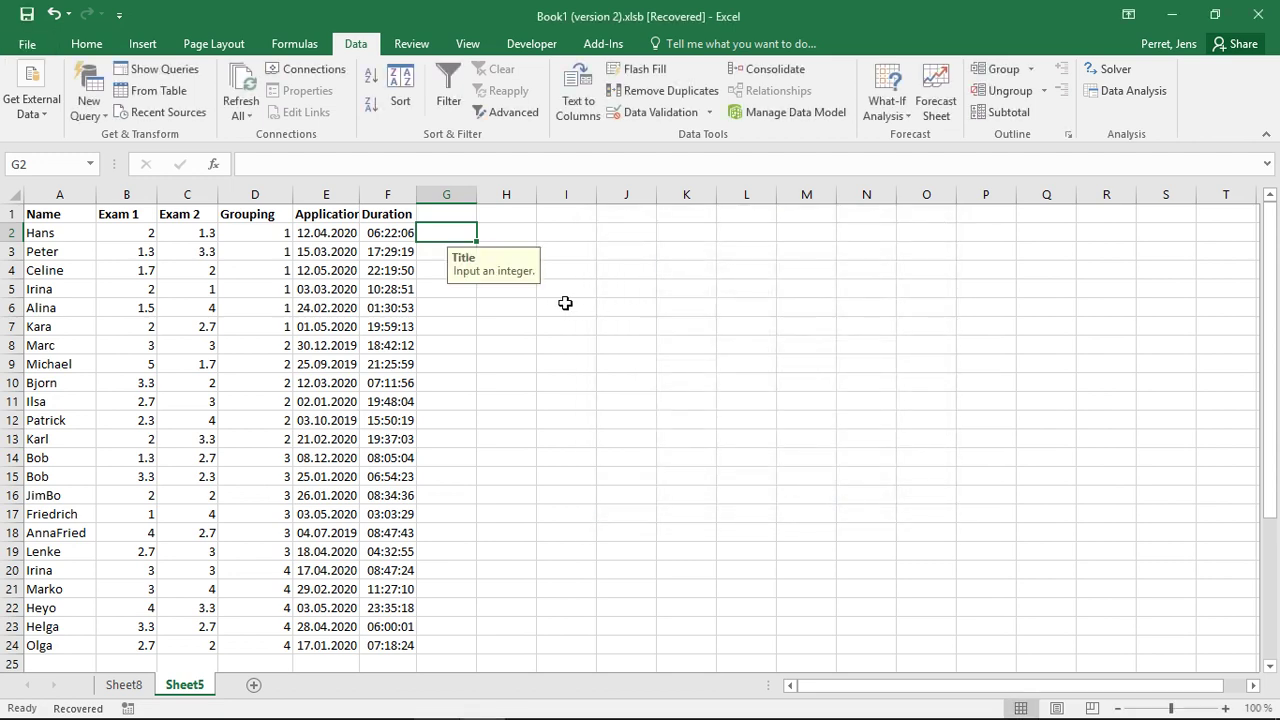
- Reselect cell G2 to check its input message and enter the valid value 4
click(507, 227)
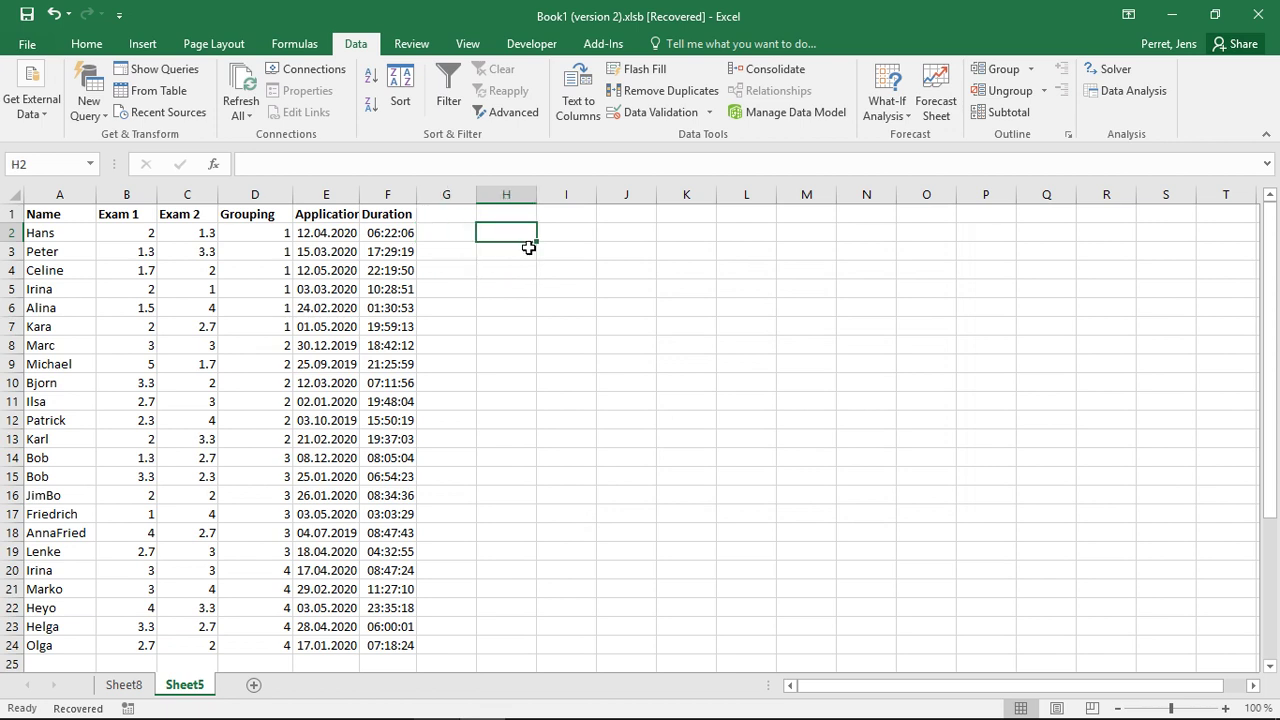
click(451, 228)
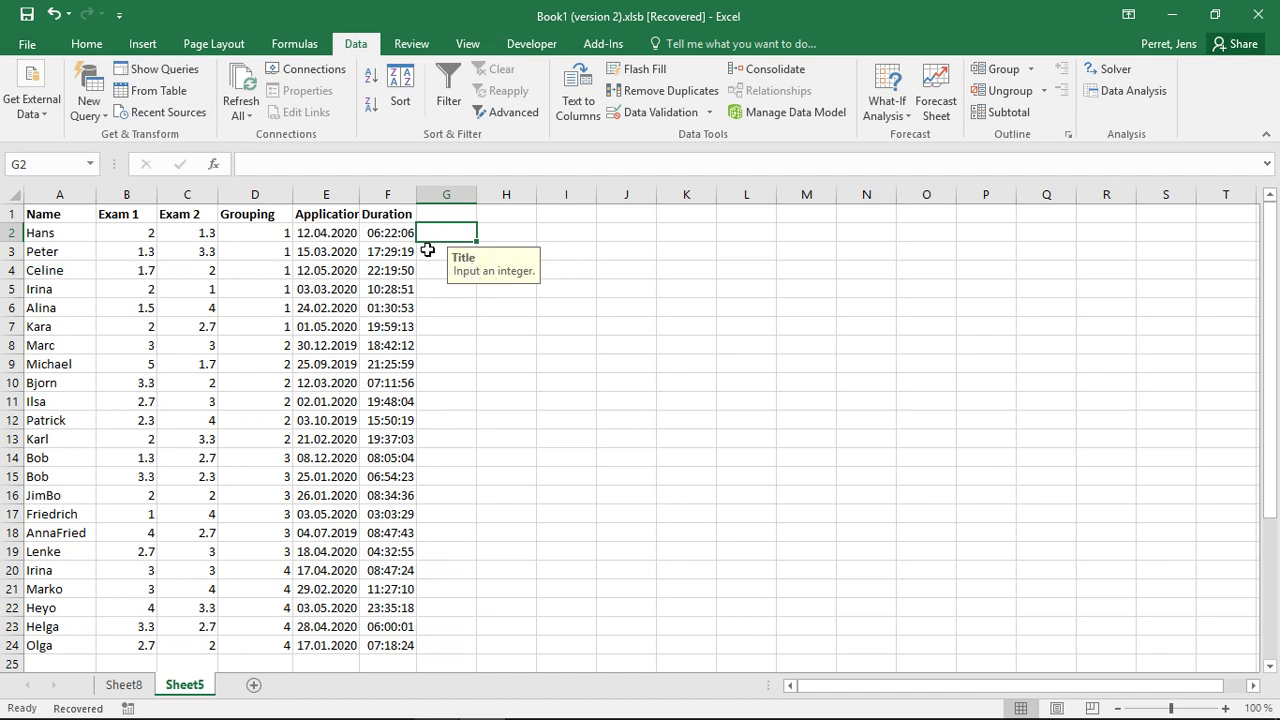
text(4)
key(Return)
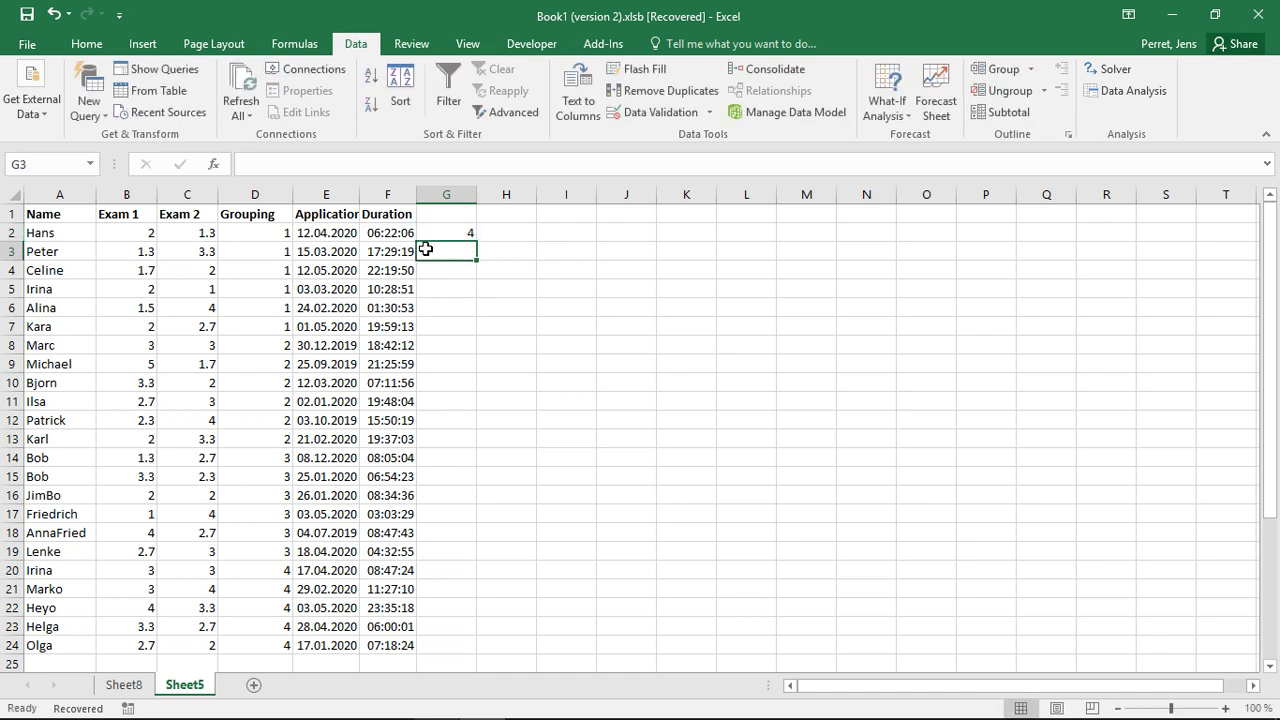
- Test the error alert by trying to enter the text "te" and the number 102 in cell G2, cancelling each entry
key(Up)
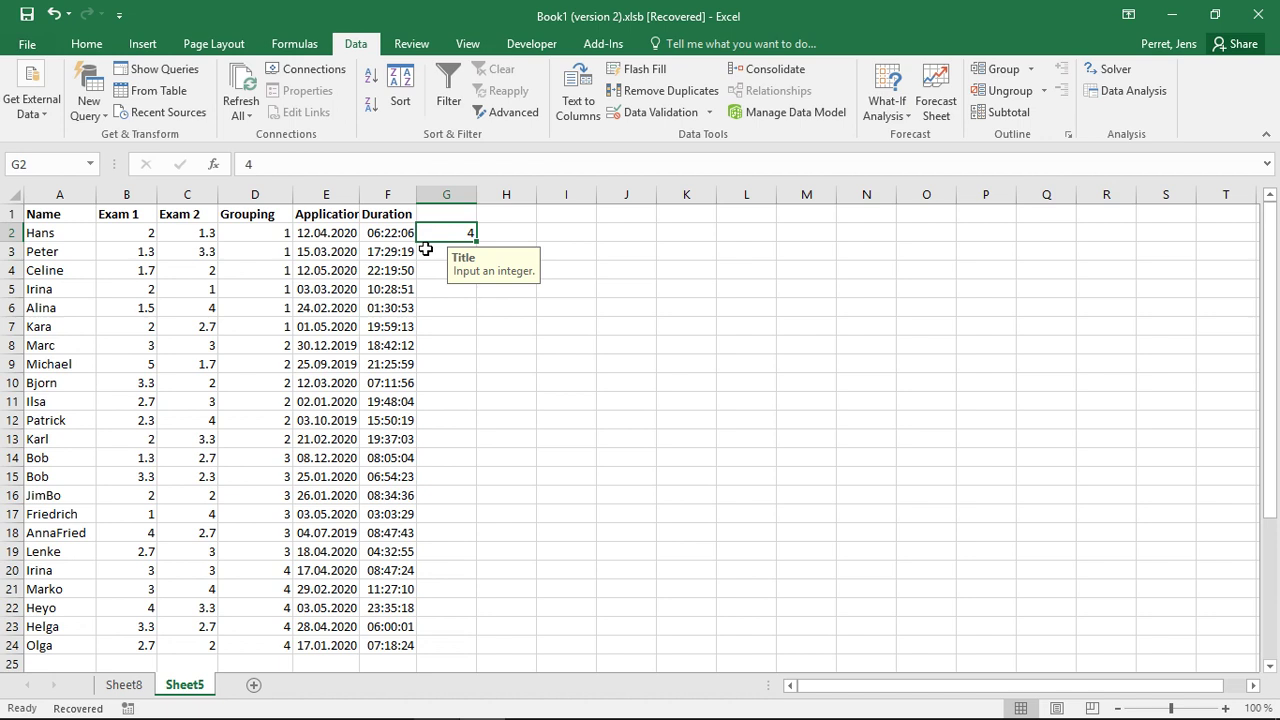
text(te)
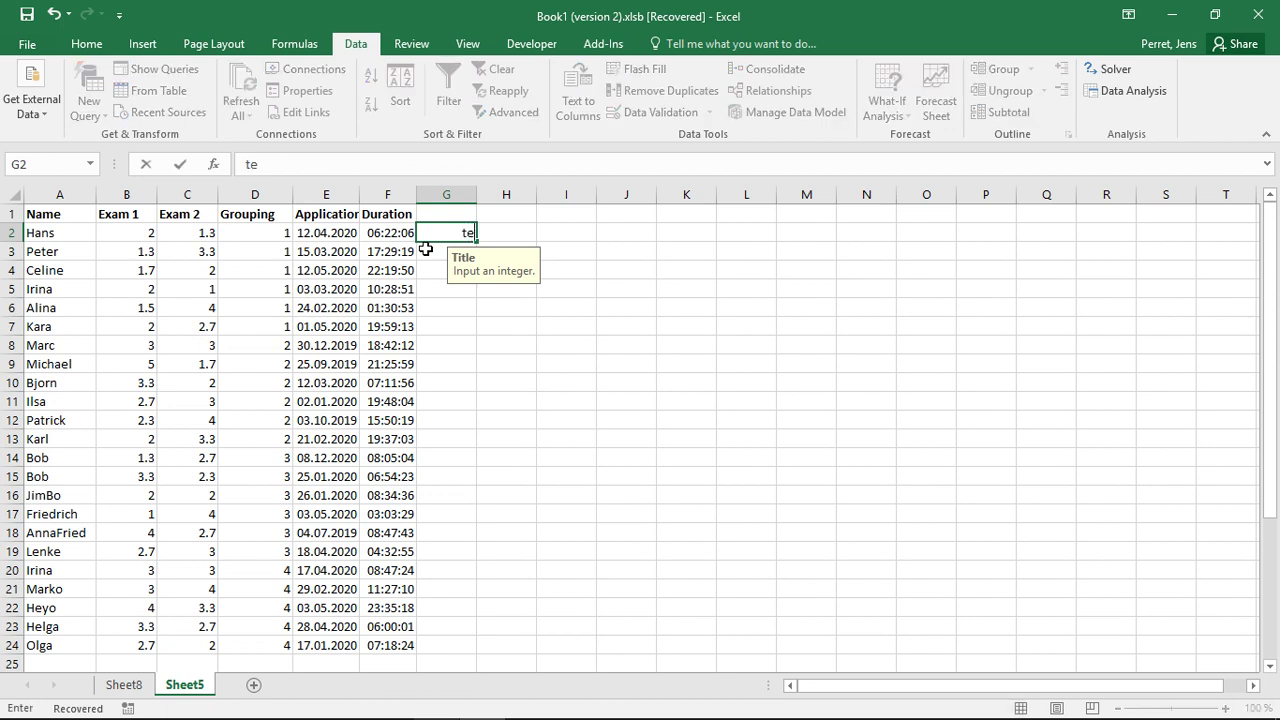
key(Return)
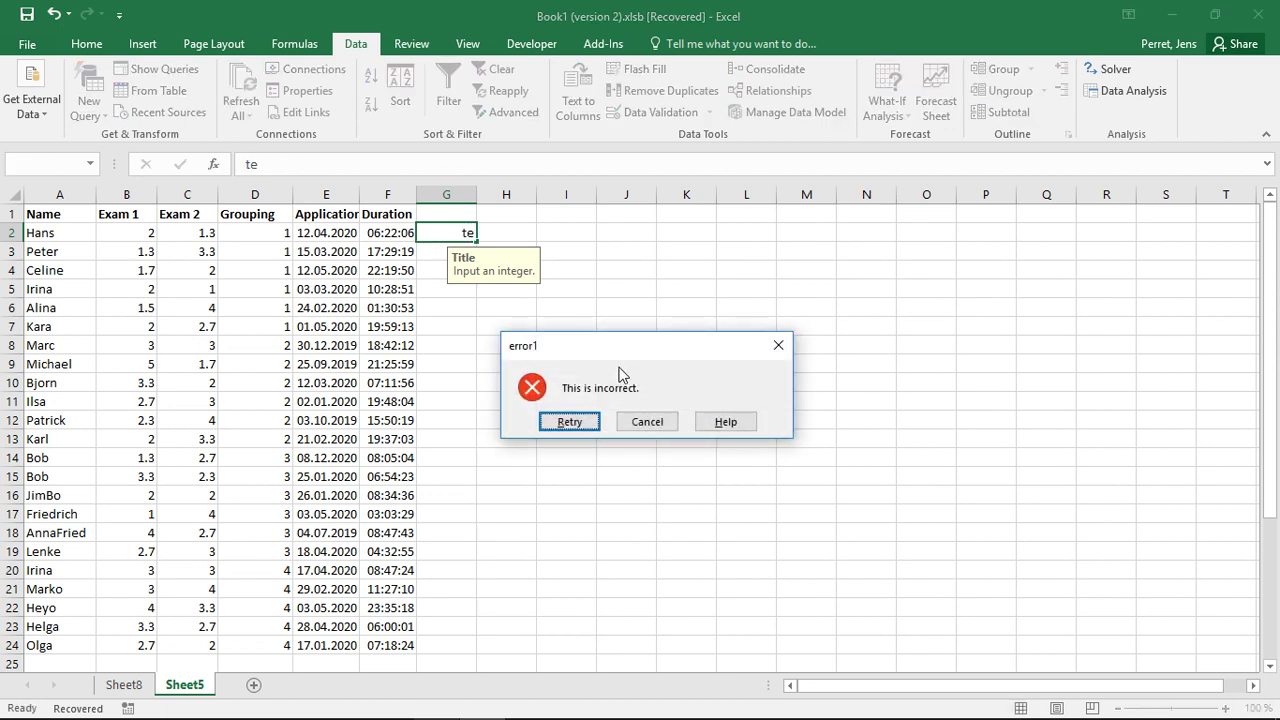
click(645, 422)
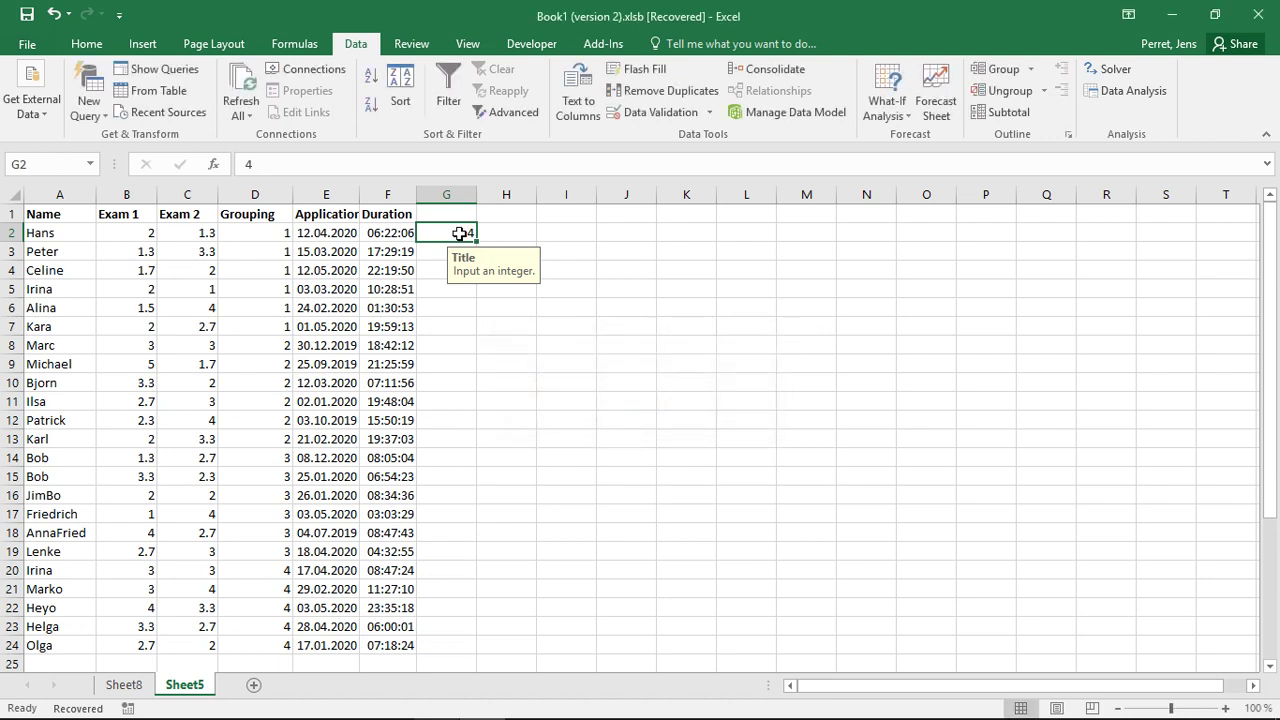
text(102)
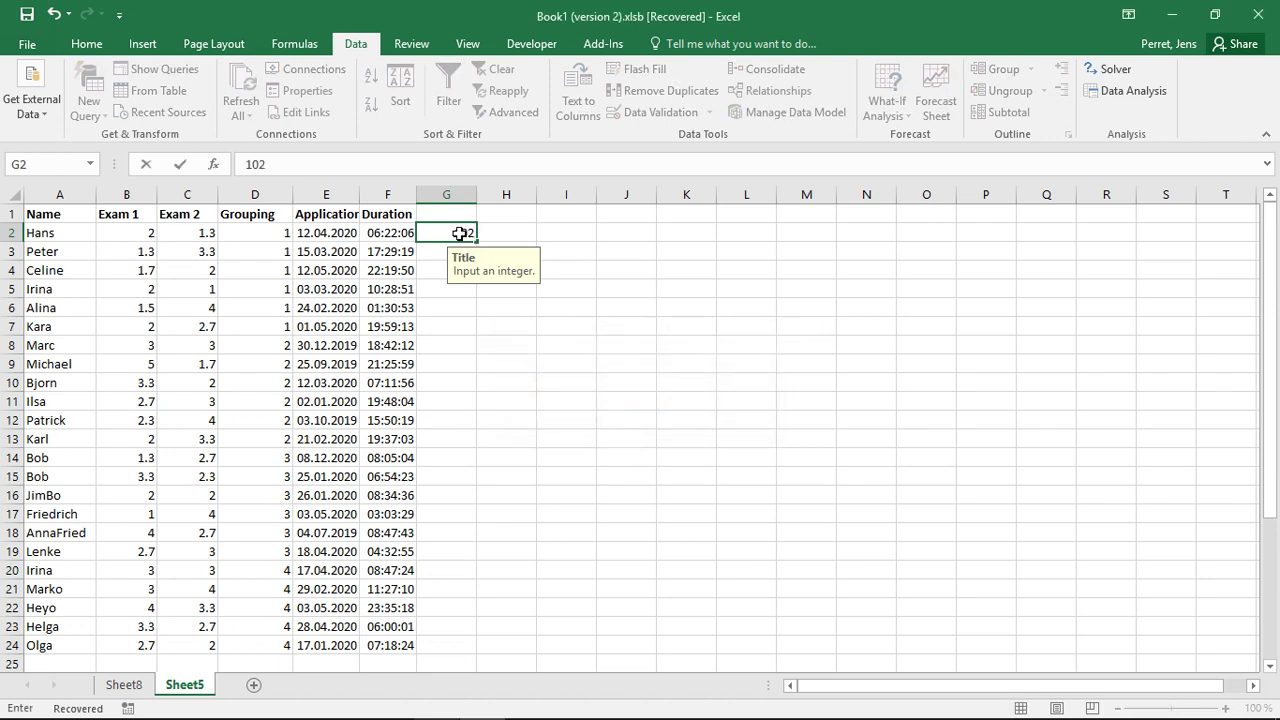
key(Return)
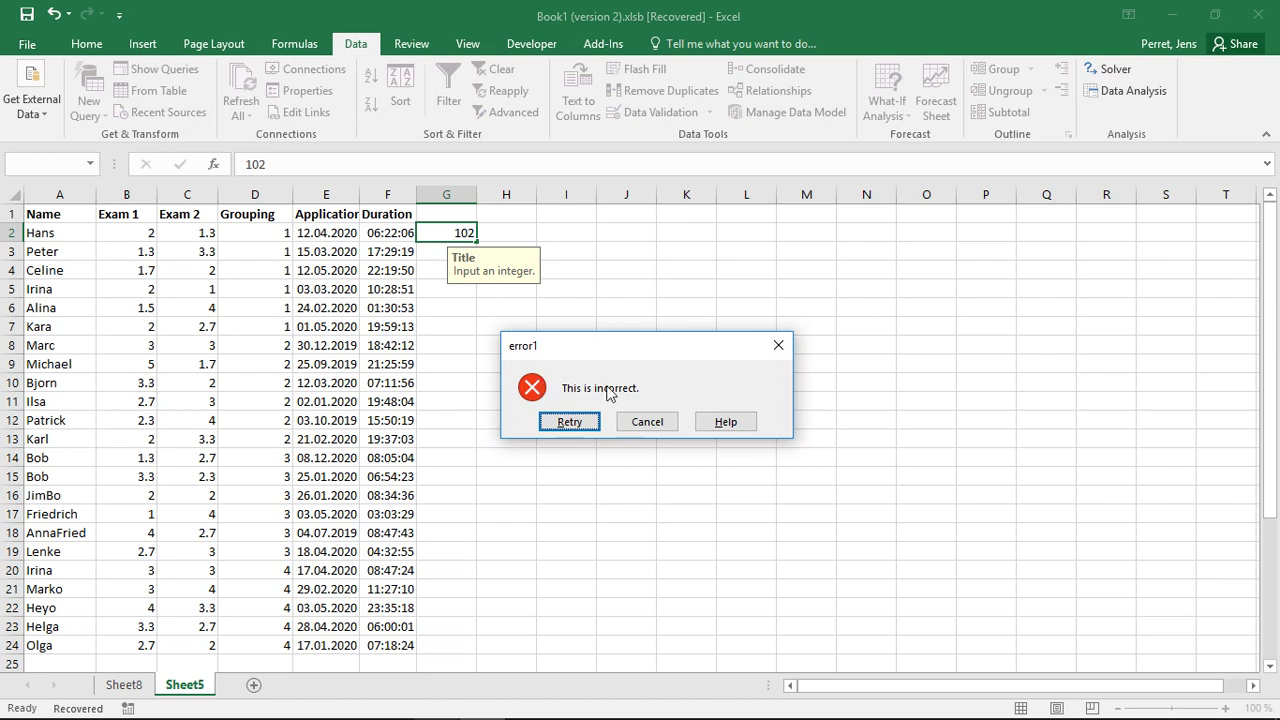
click(645, 421)
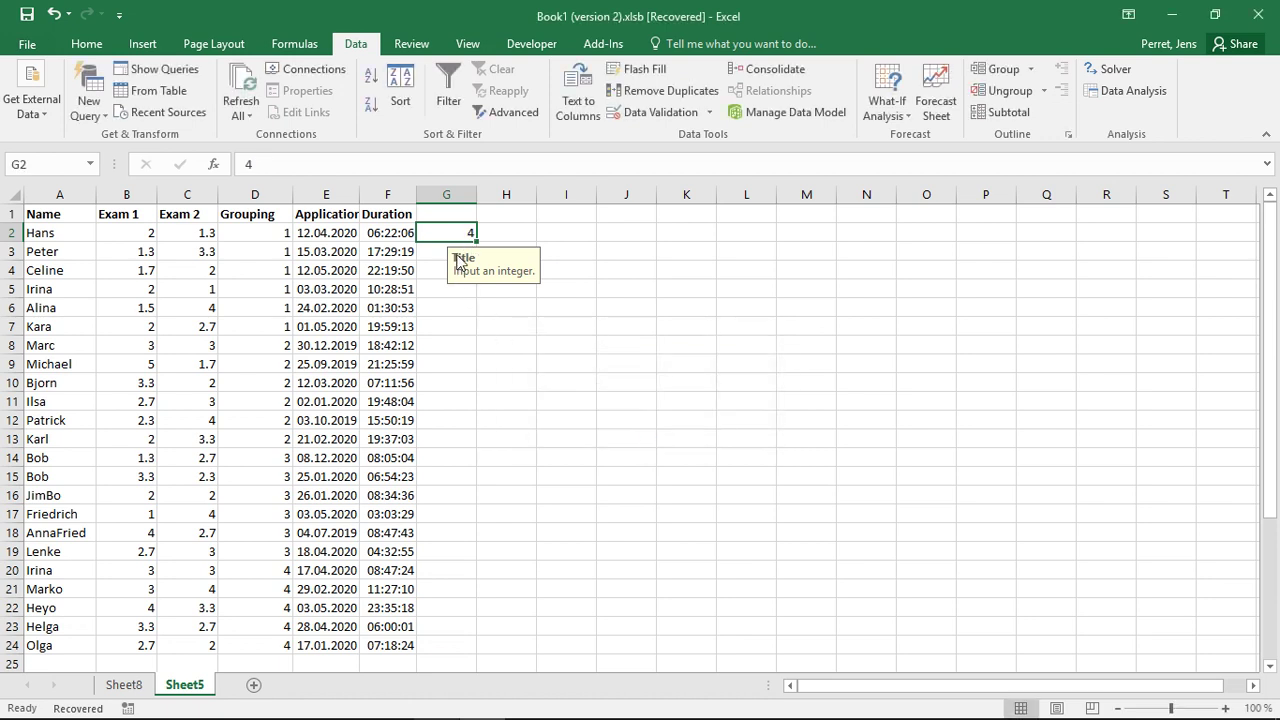
- Clear the test value from cell G2
key(Delete)
key(Return)
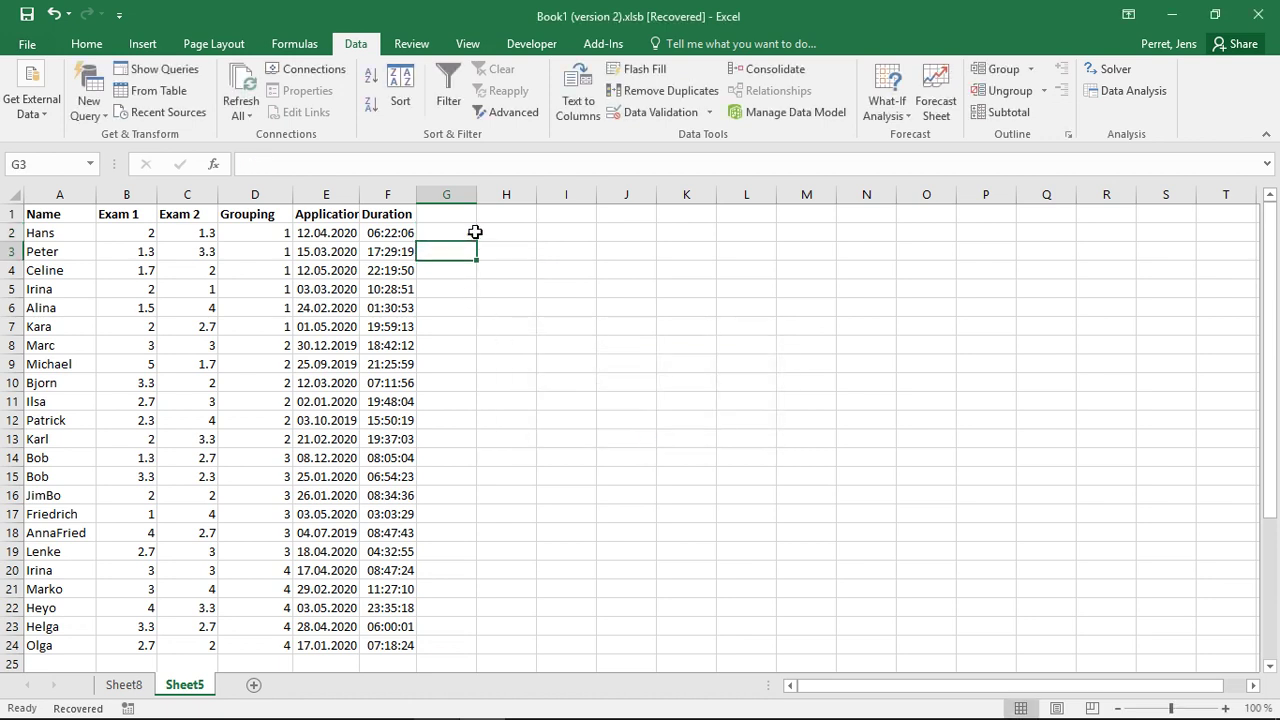
- Undo the clearing of cell G2 and run Circle Invalid Data on the sheet
key(ctrl+z)
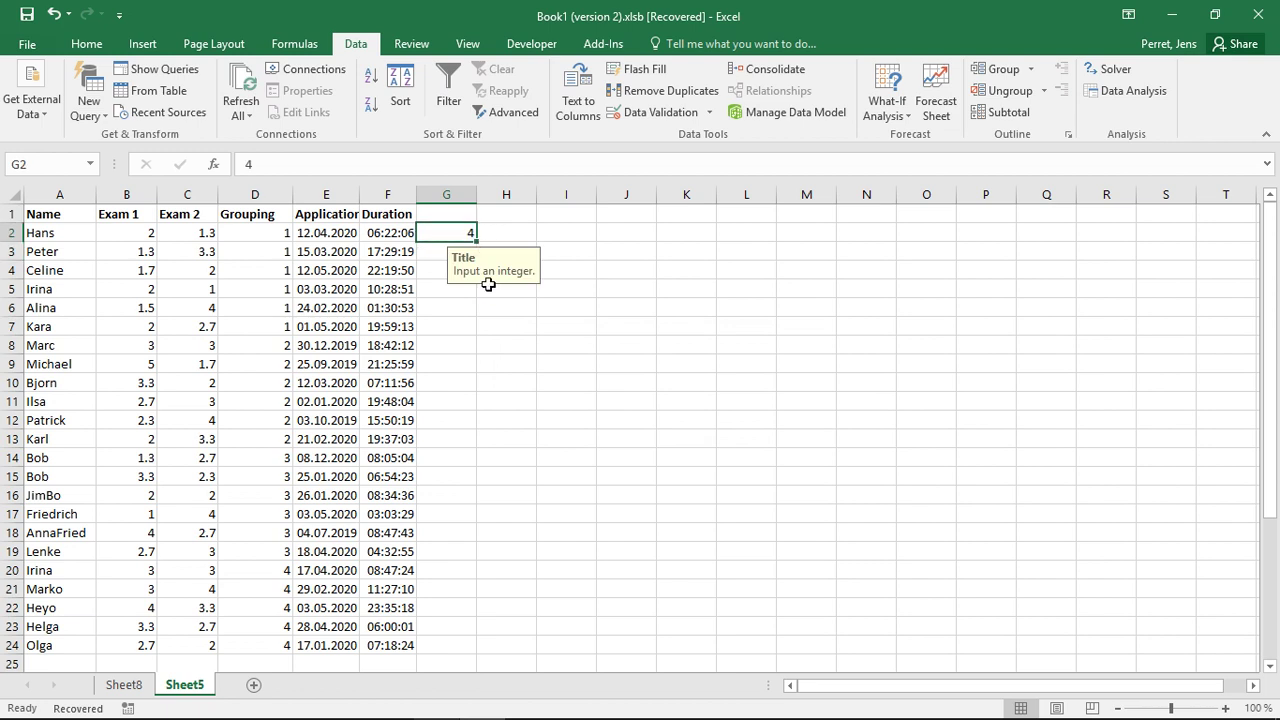
click(708, 113)
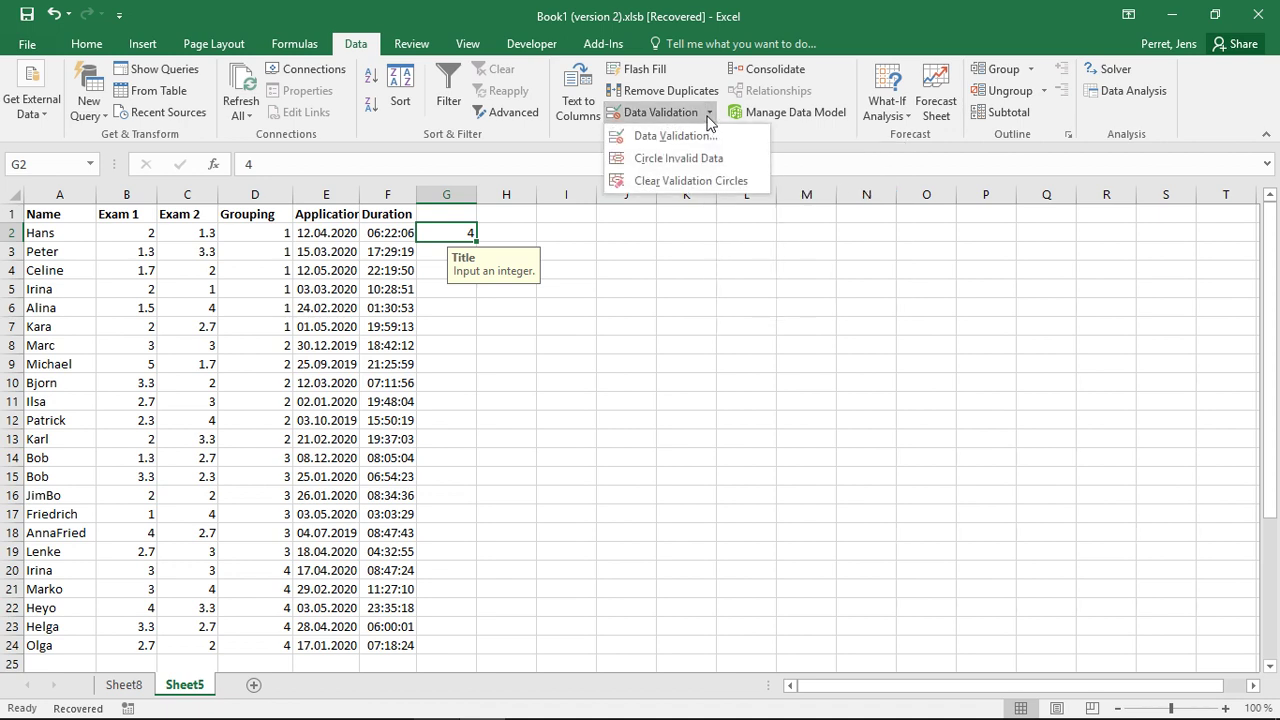
click(708, 116)
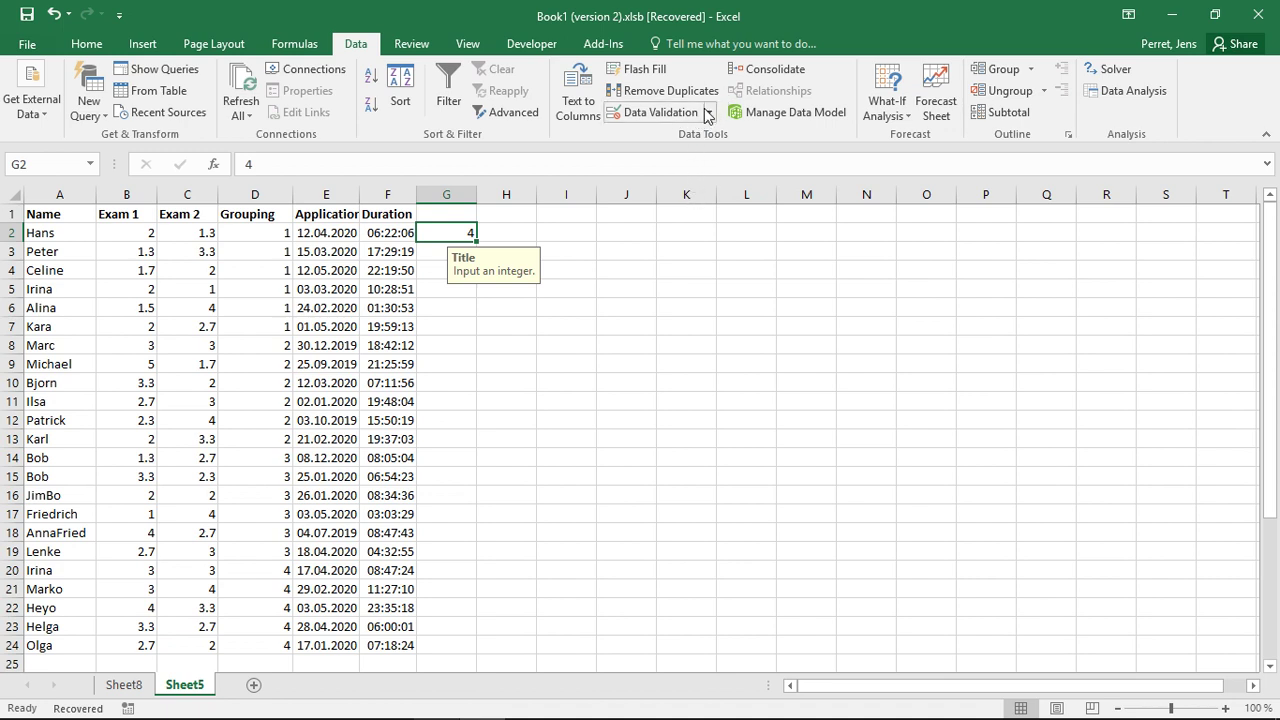
click(709, 115)
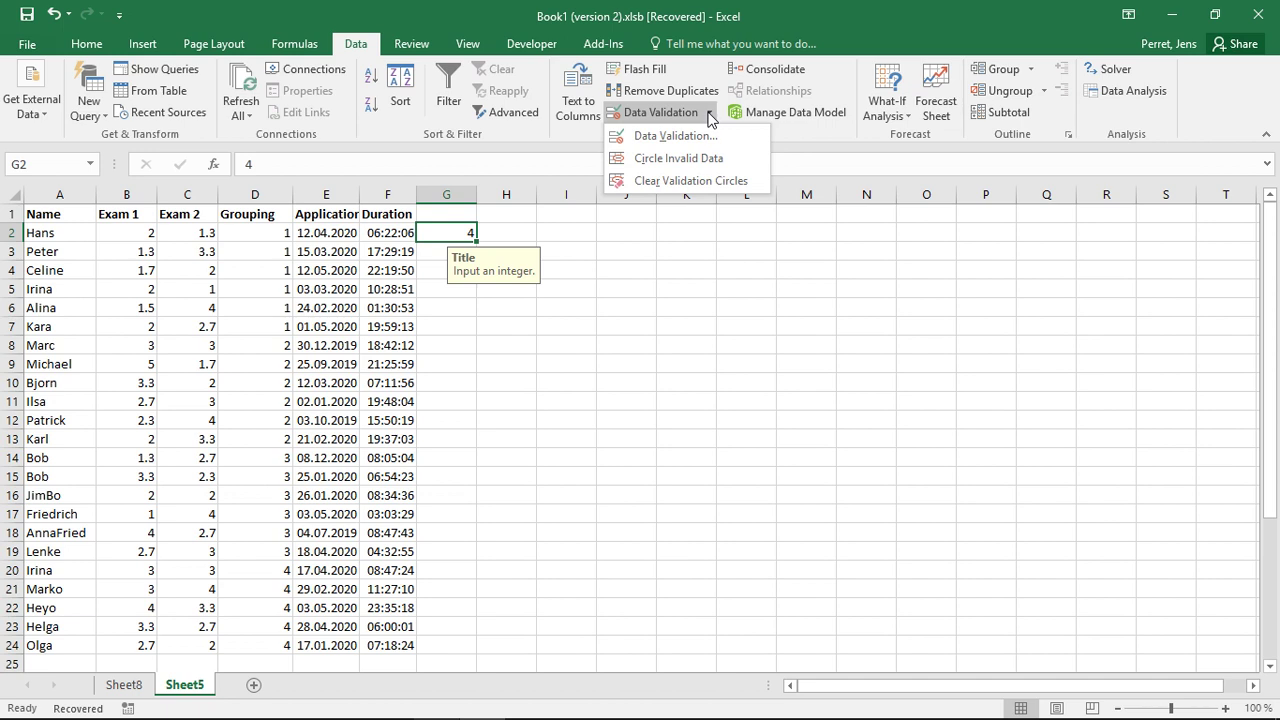
click(659, 158)
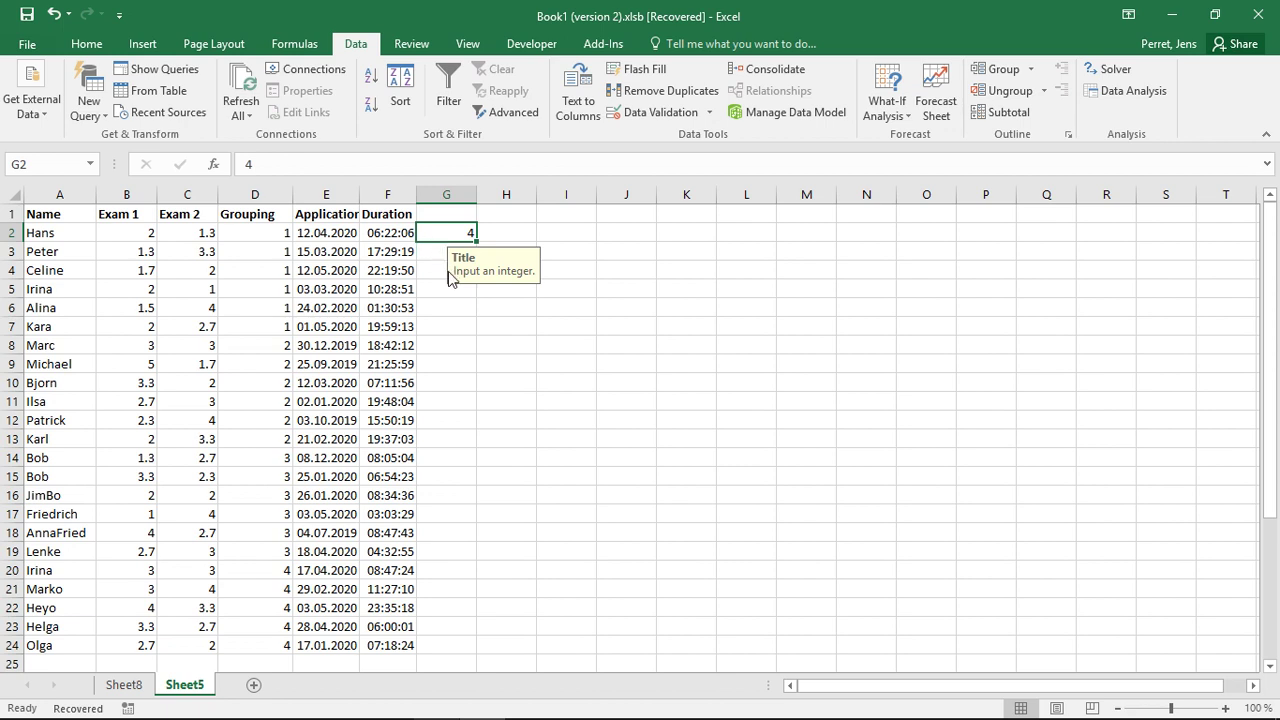
- Test the validation rule again by trying to enter 102 in cell G2, cancel the entry, and select cell G8
click(710, 112)
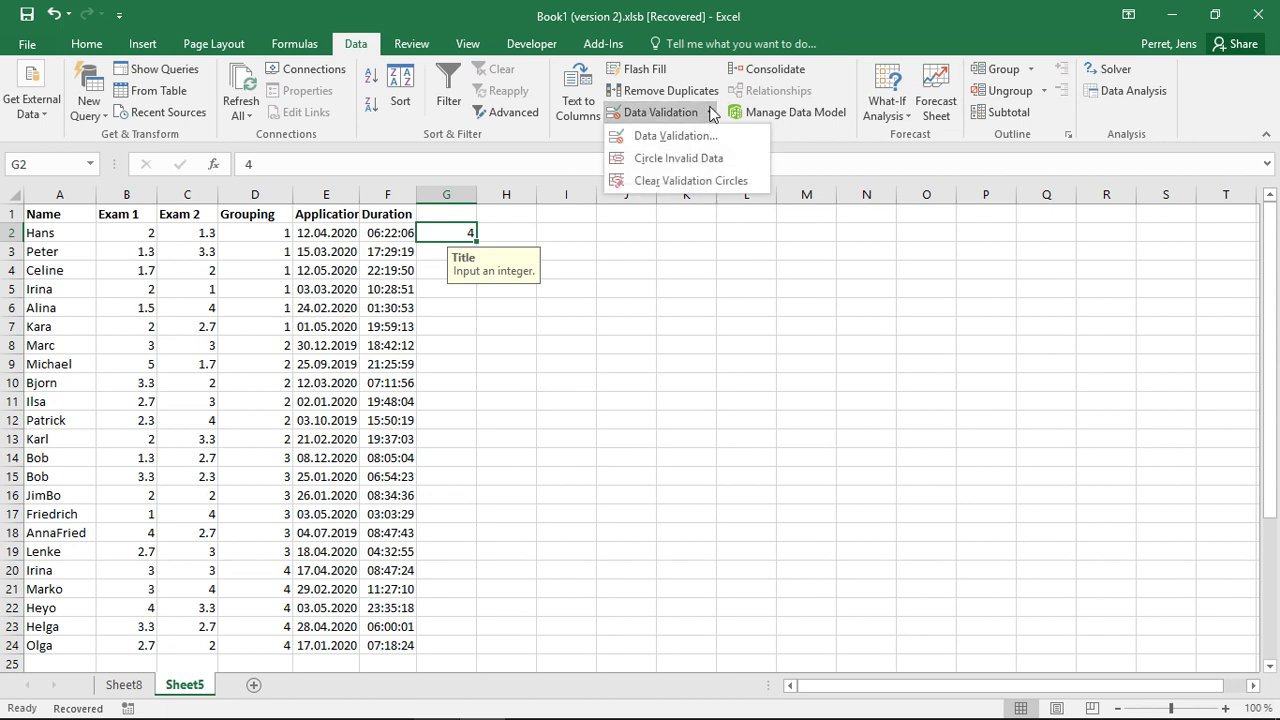
click(435, 240)
text(102)
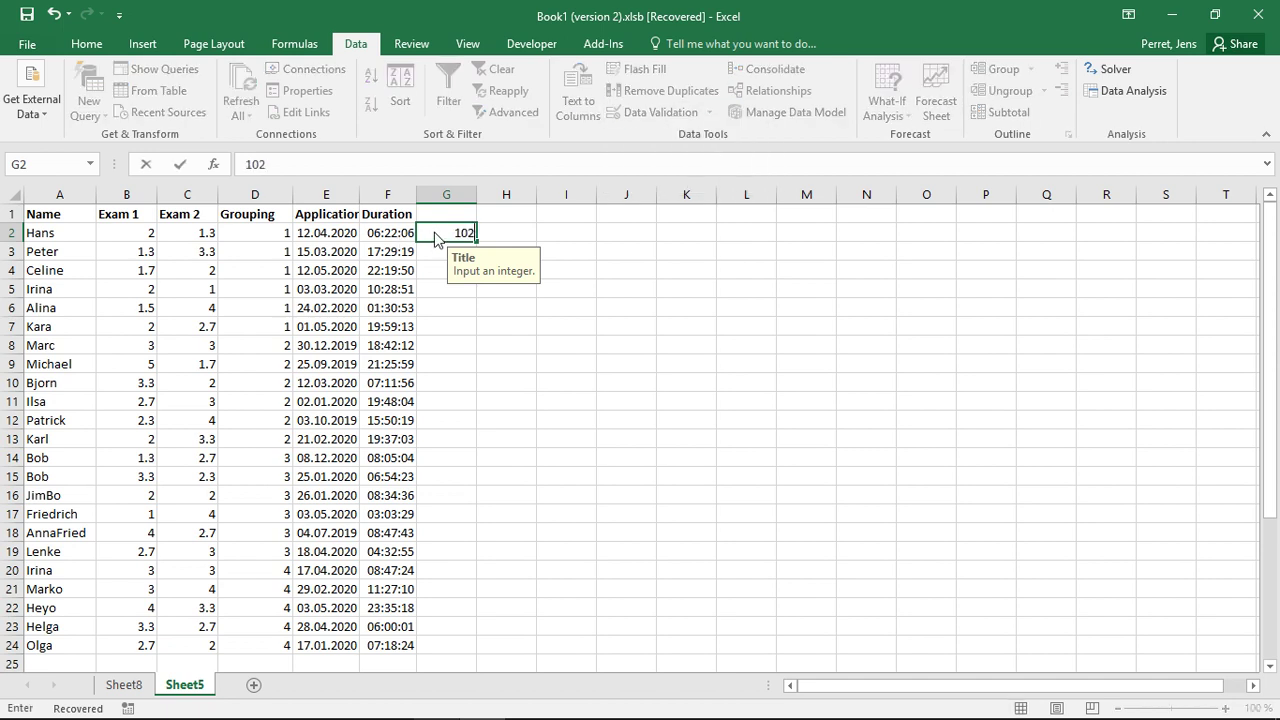
key(Return)
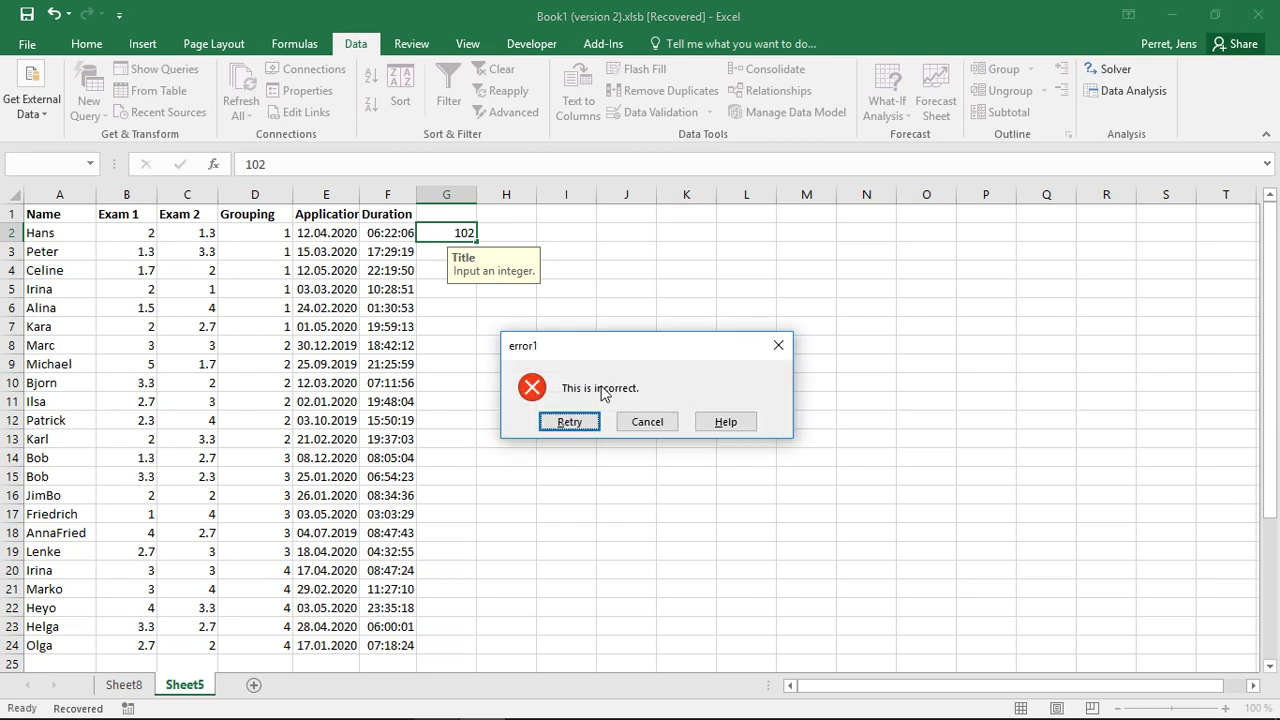
click(630, 424)
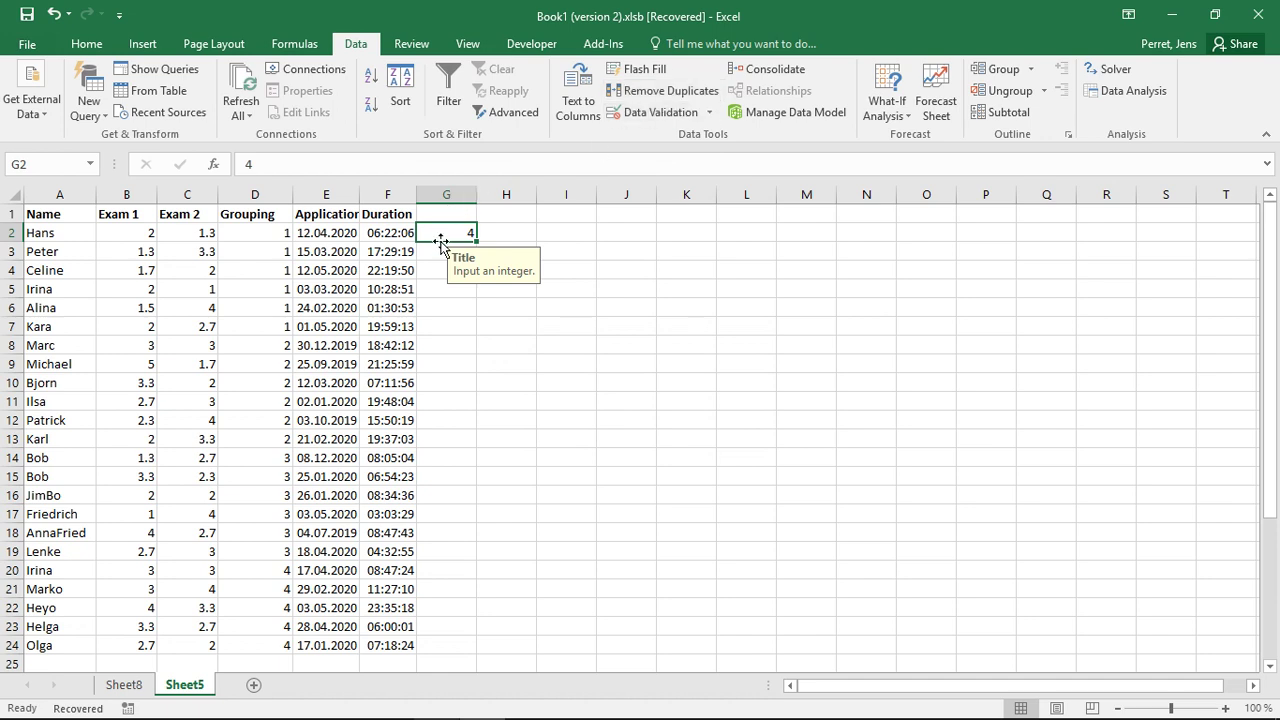
click(467, 345)
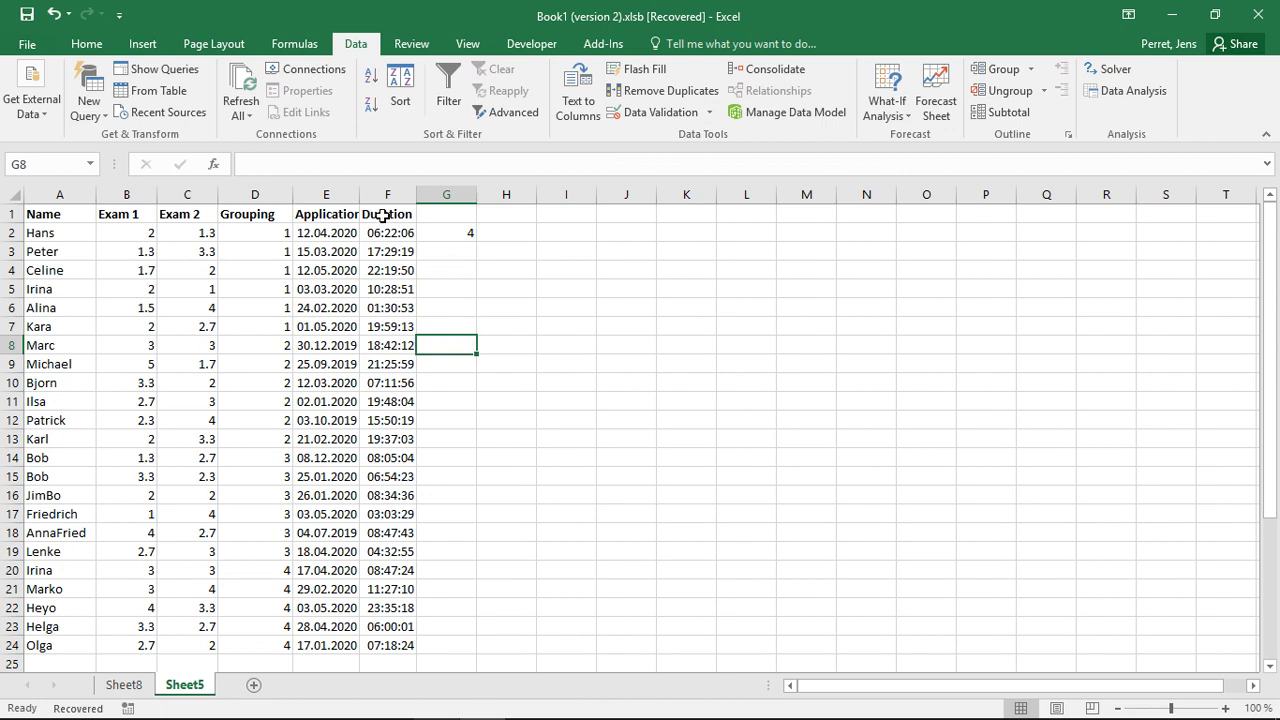